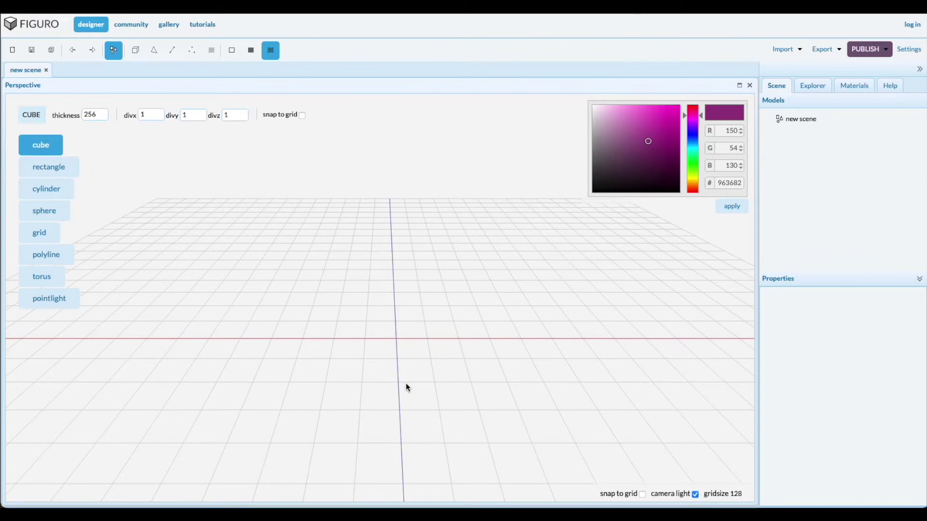
Draw a wide flat box and lower its height from 256 to 168
{"action": "left_click_drag", "start_coordinate": [290, 338], "coordinate": [498, 349]}
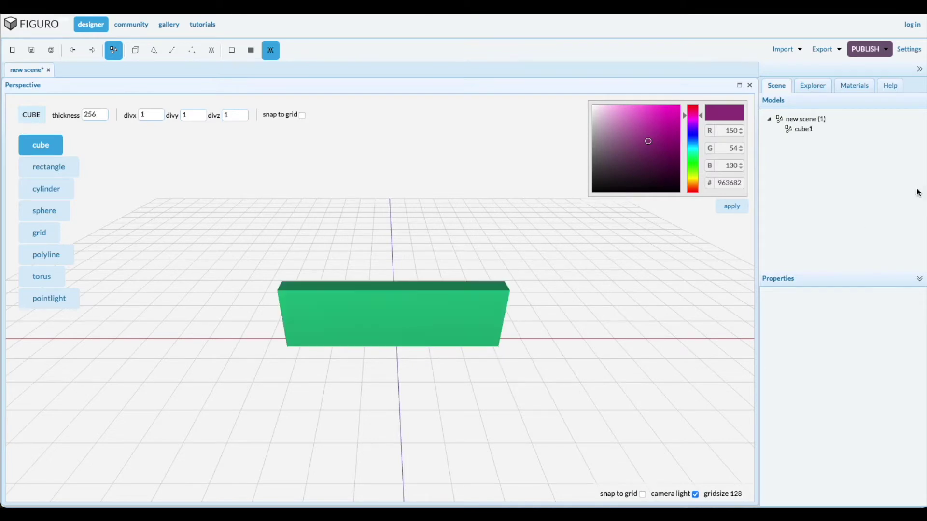
{"action": "left_click", "coordinate": [802, 129]}
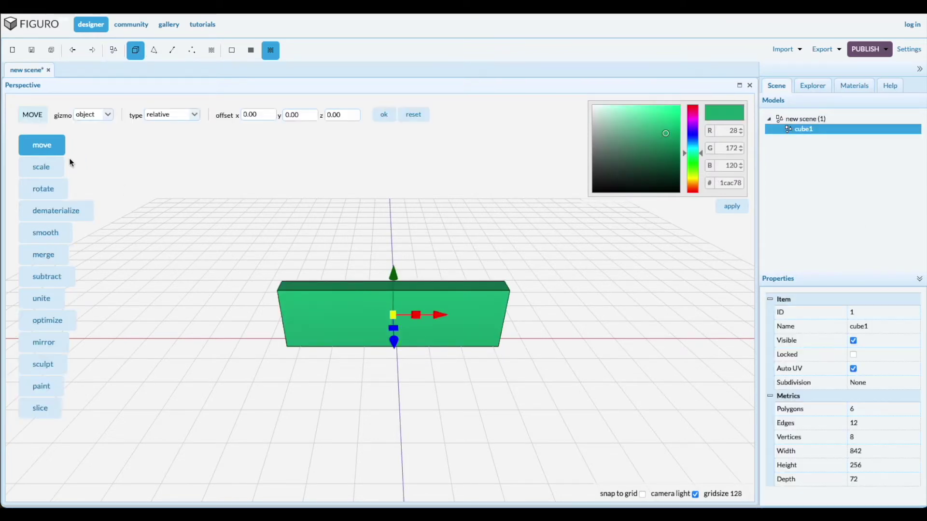
{"action": "left_click", "coordinate": [38, 167]}
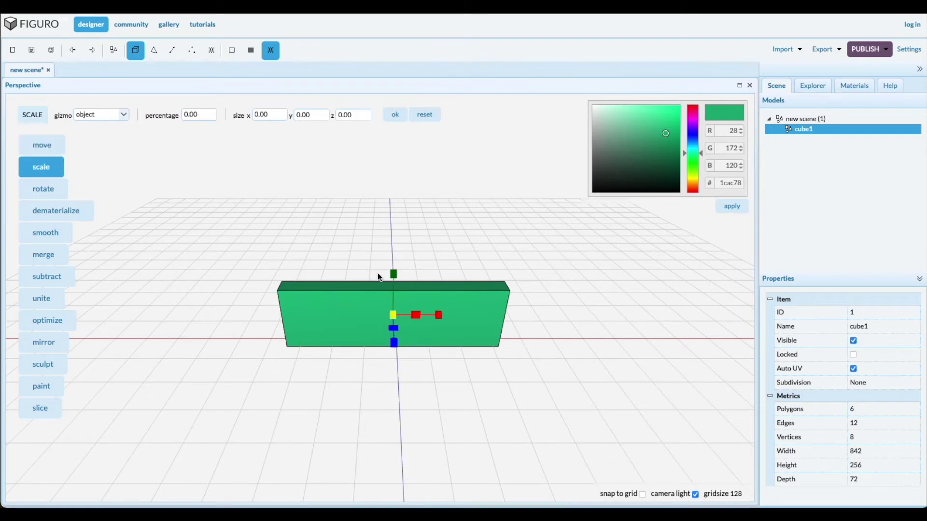
{"action": "left_click_drag", "start_coordinate": [395, 276], "coordinate": [391, 283]}
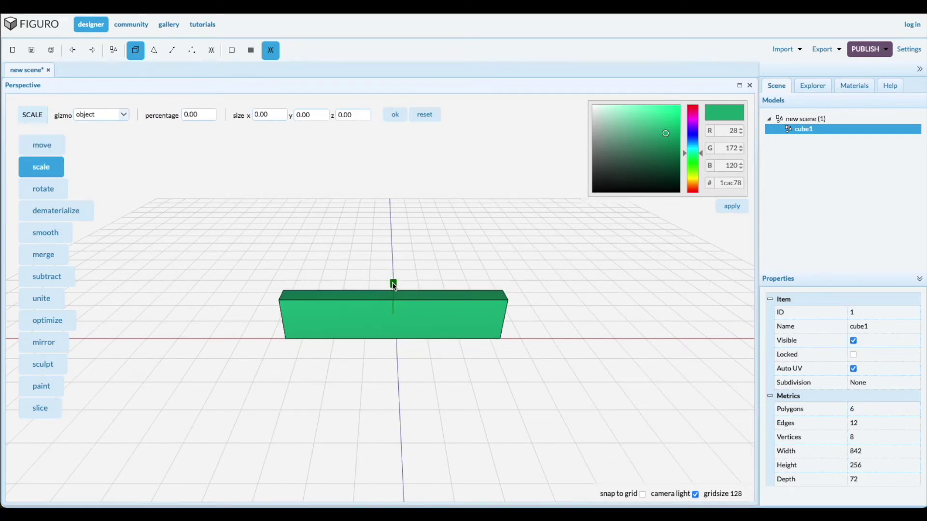
Move the box to the grid origin using absolute positioning
{"action": "left_click", "coordinate": [43, 146]}
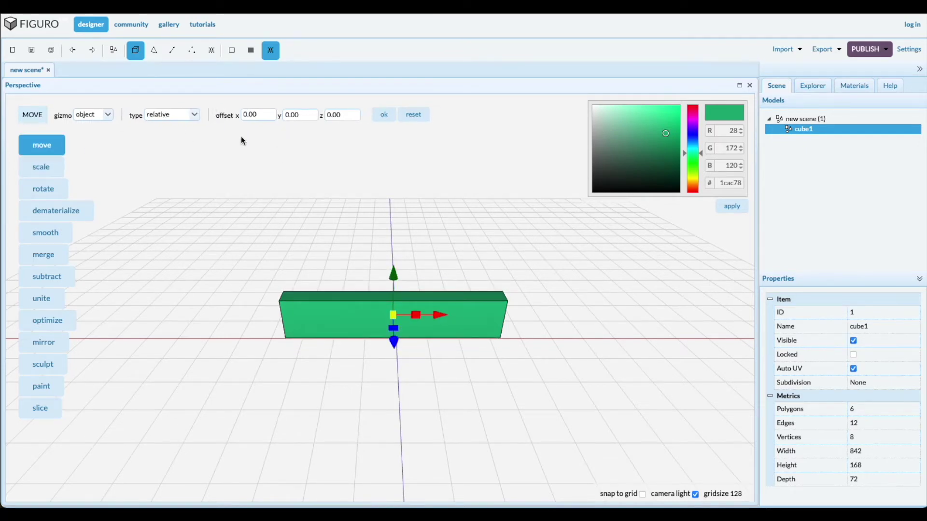
{"action": "left_click", "coordinate": [194, 117]}
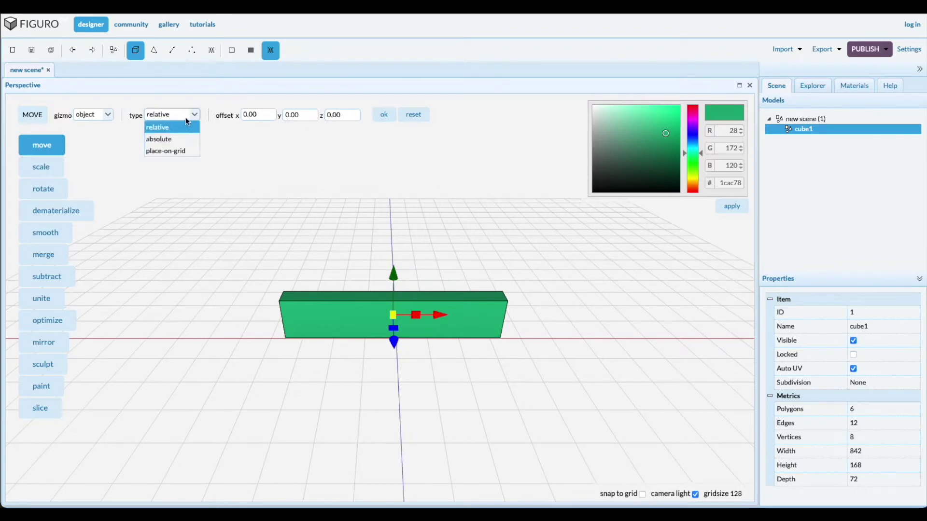
{"action": "left_click", "coordinate": [170, 139]}
{"action": "left_click", "coordinate": [384, 114]}
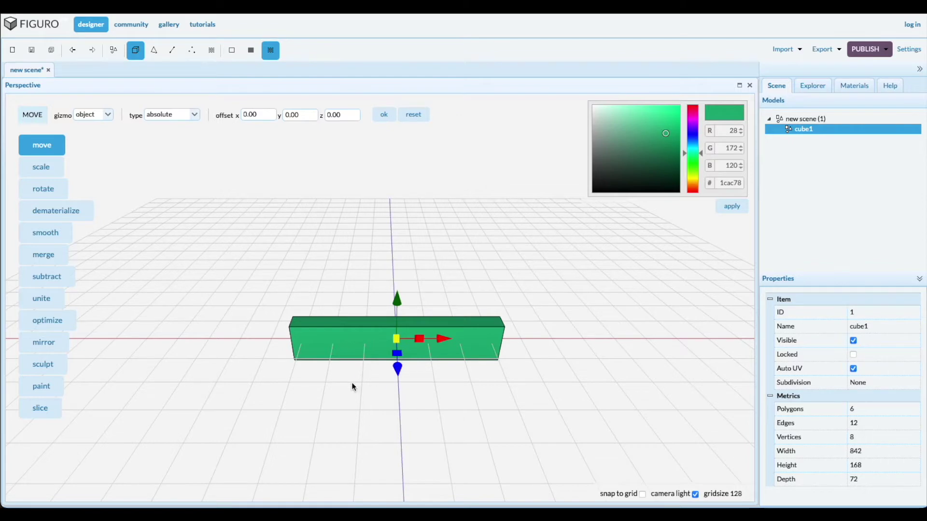
Duplicate the bar three times to get four bars
{"action": "left_click", "coordinate": [346, 333]}
{"action": "key", "text": "ctrl+d"}
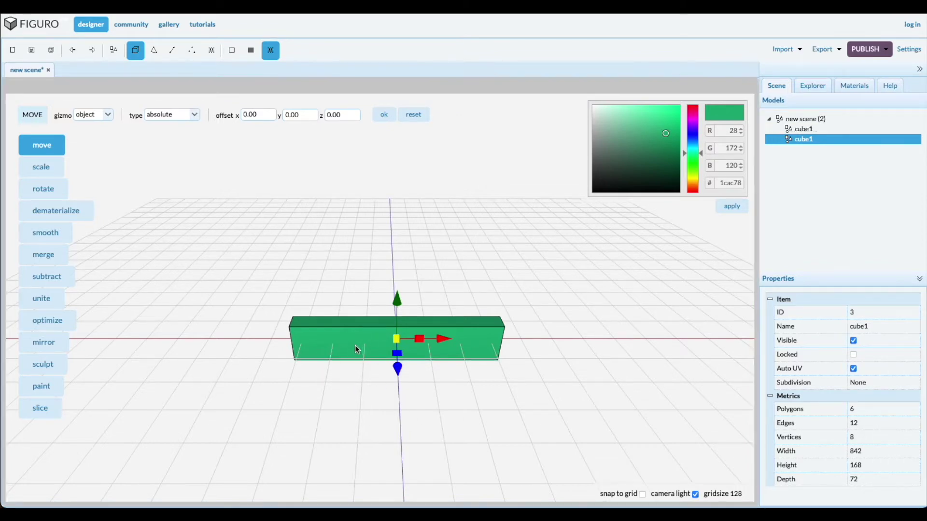
{"action": "key", "text": "ctrl+d"}
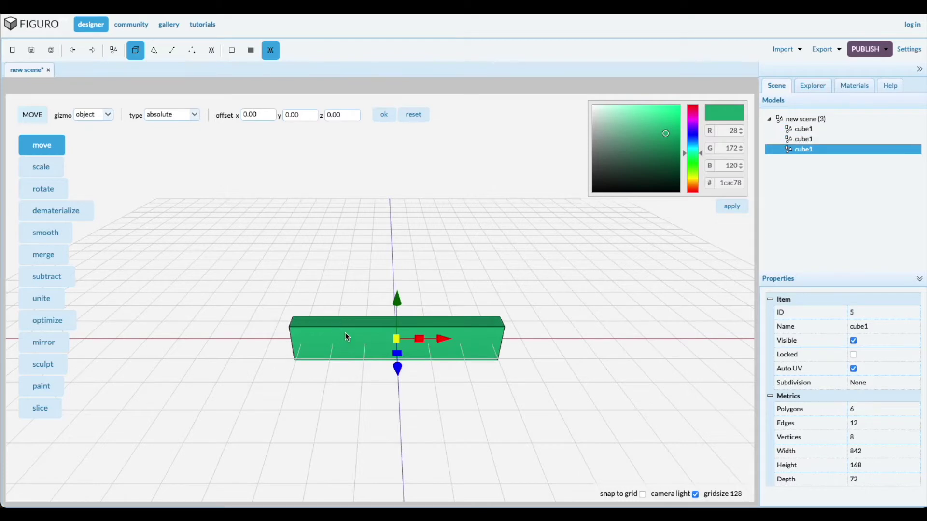
{"action": "key", "text": "ctrl+d"}
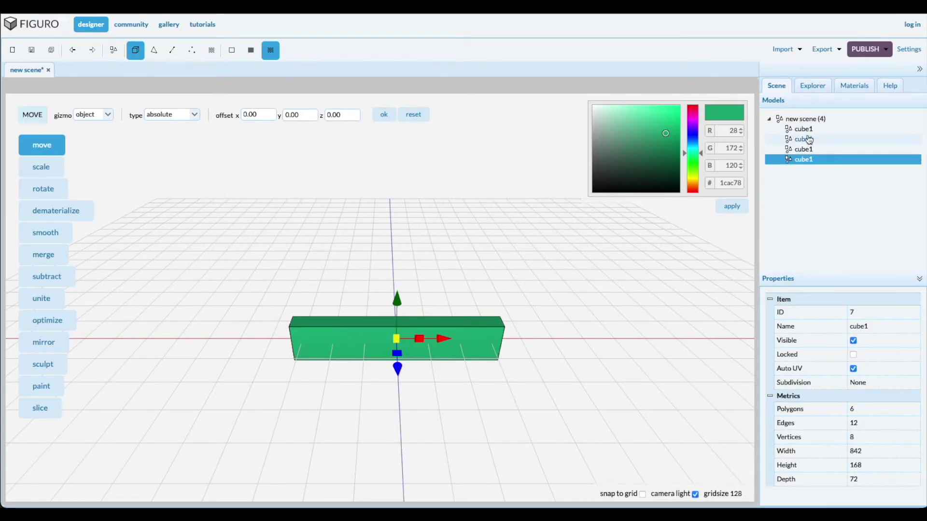
Rotate the second bar 45 degrees about the y axis
{"action": "left_click", "coordinate": [805, 139]}
{"action": "left_click", "coordinate": [53, 187]}
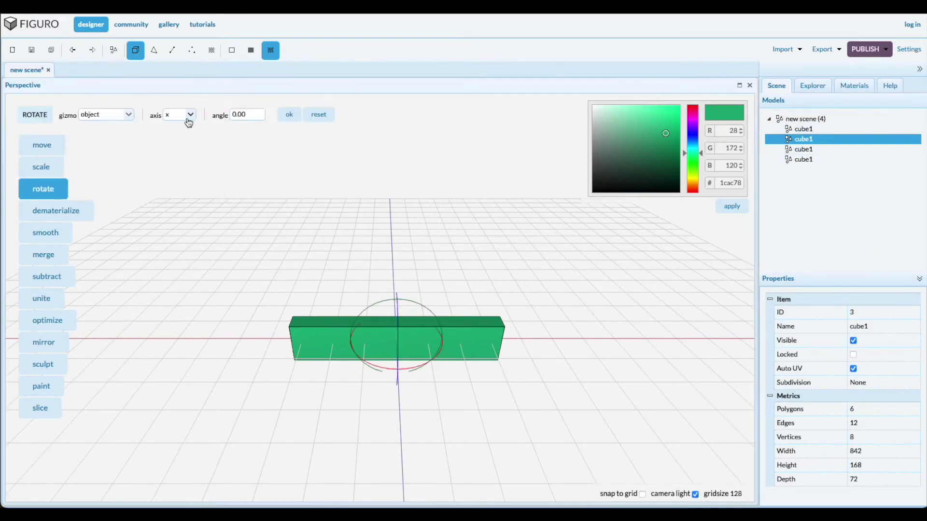
{"action": "left_click", "coordinate": [188, 118]}
{"action": "left_click", "coordinate": [176, 138]}
{"action": "double_click", "coordinate": [244, 118]}
{"action": "type", "text": "45"}
{"action": "left_click", "coordinate": [288, 114]}
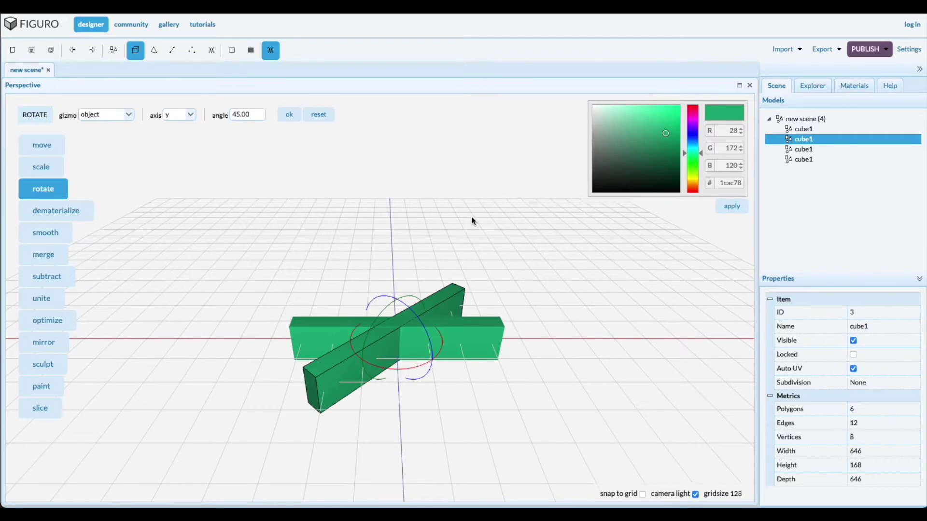
Rotate the third bar to 90 and the fourth to 135 degrees, forming an eight-pointed star
{"action": "left_click", "coordinate": [818, 149]}
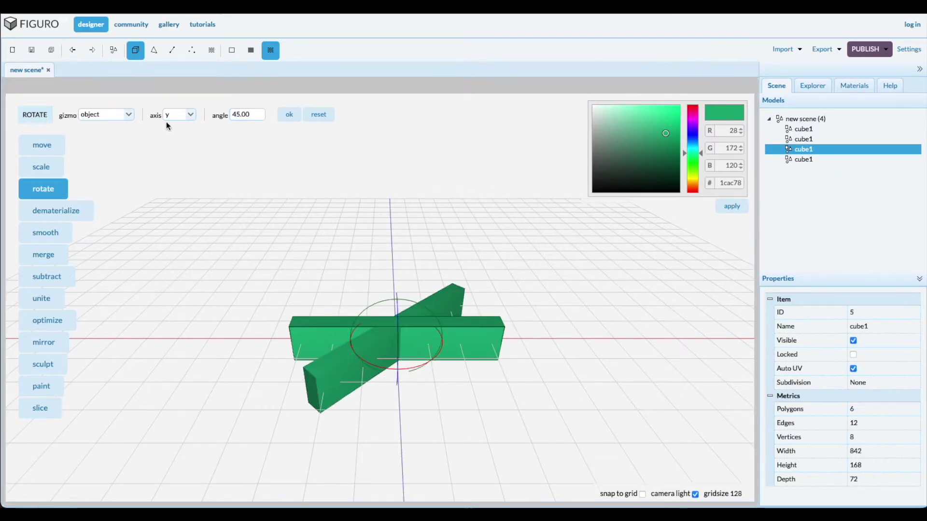
{"action": "left_click", "coordinate": [294, 117]}
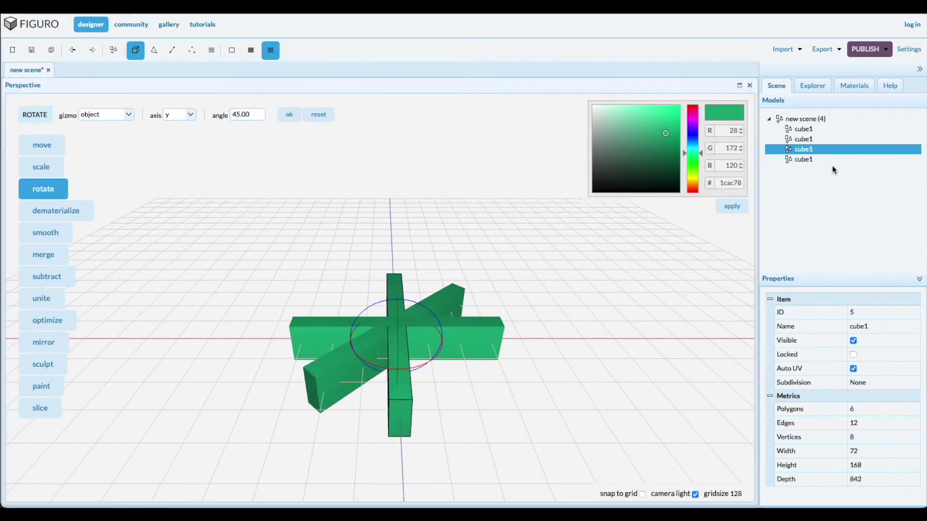
{"action": "left_click", "coordinate": [804, 160]}
{"action": "left_click", "coordinate": [288, 116]}
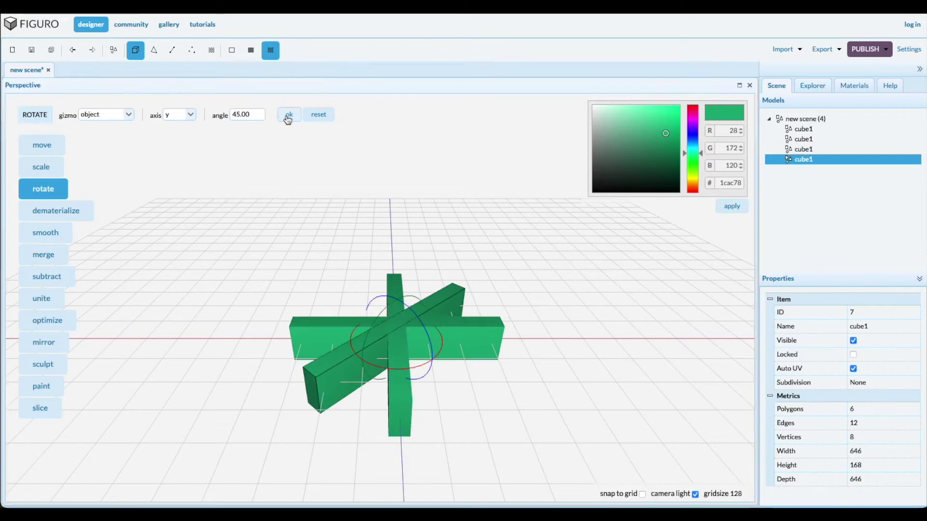
{"action": "left_click", "coordinate": [288, 116]}
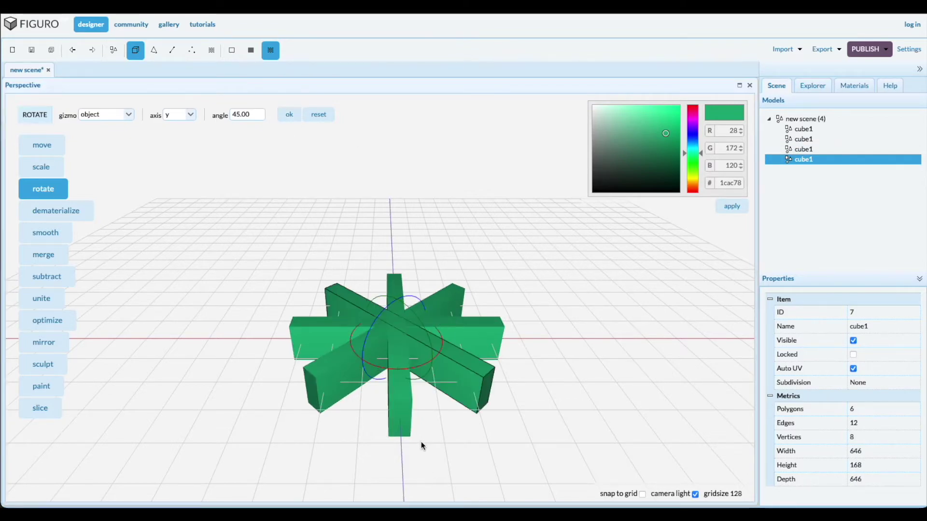
{"action": "left_click", "coordinate": [394, 422]}
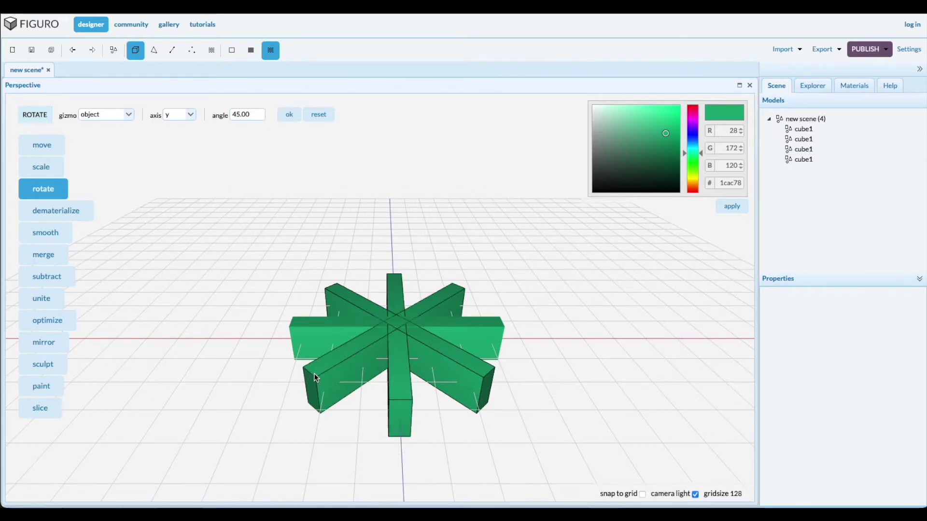
Merge the four bars into a single star model
{"action": "left_click", "coordinate": [311, 332]}
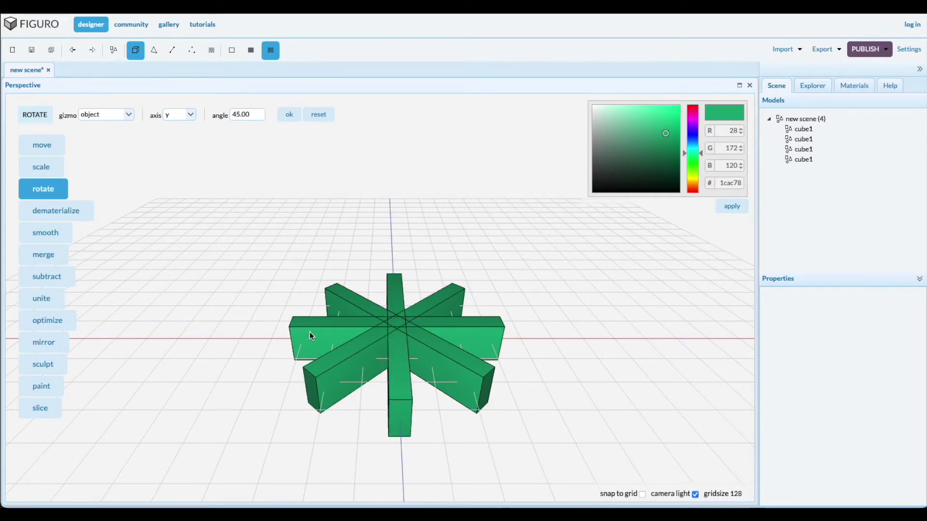
{"action": "left_click", "coordinate": [53, 256]}
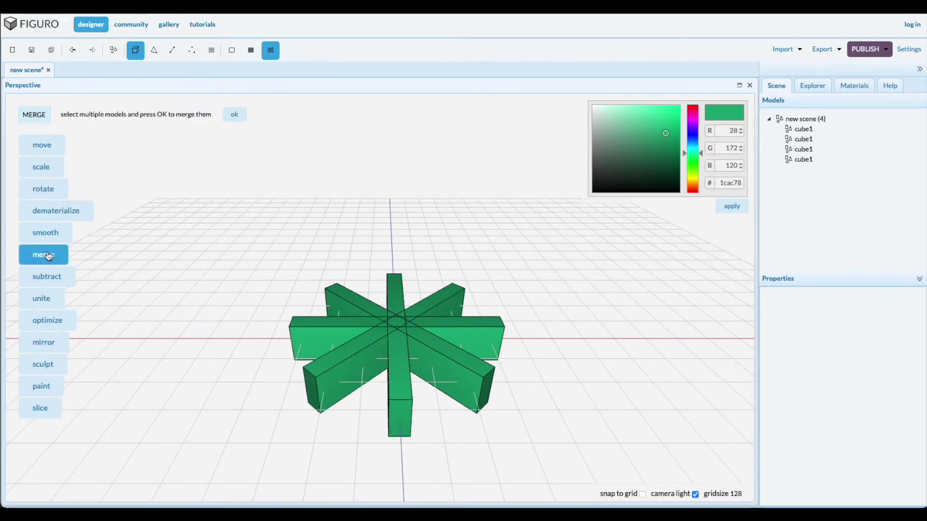
{"action": "left_click", "coordinate": [234, 116]}
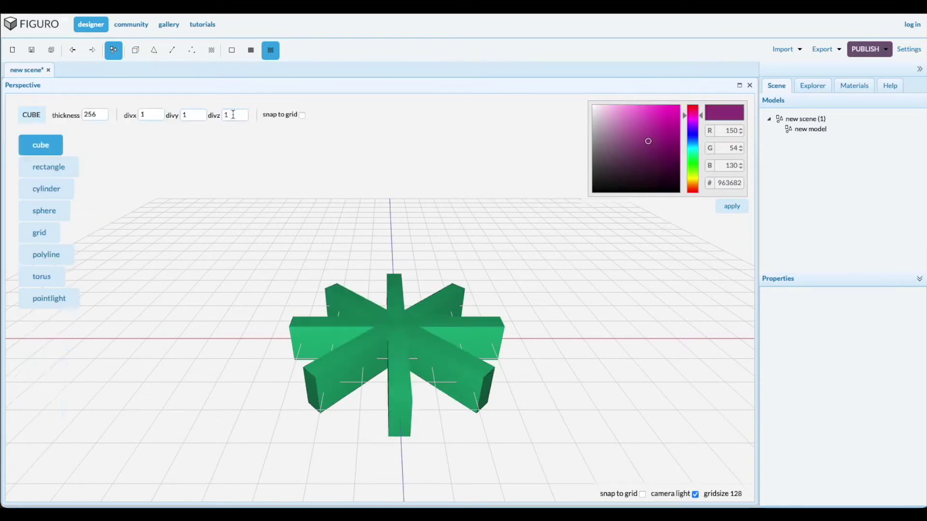
{"action": "left_click_drag", "start_coordinate": [238, 201], "coordinate": [252, 205]}
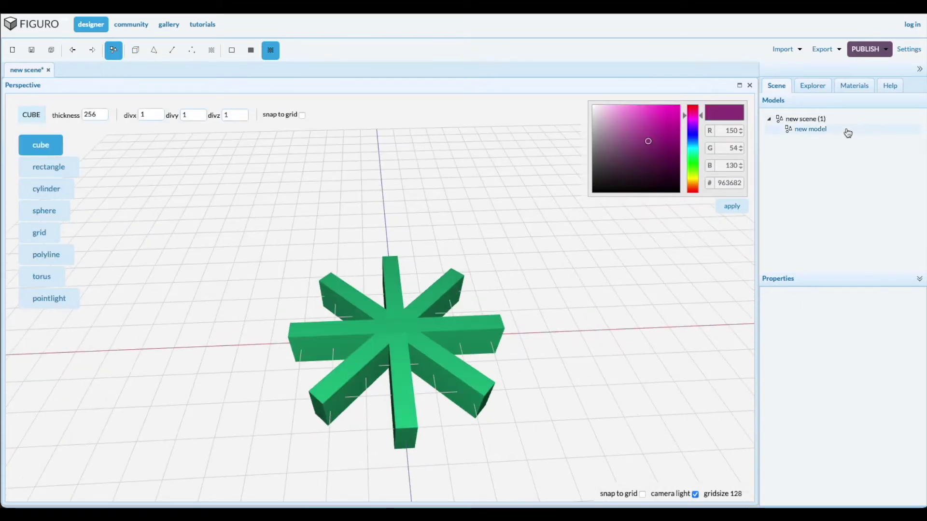
Smooth the merged star so its spokes look rounded, viewed from above
{"action": "left_click", "coordinate": [821, 130]}
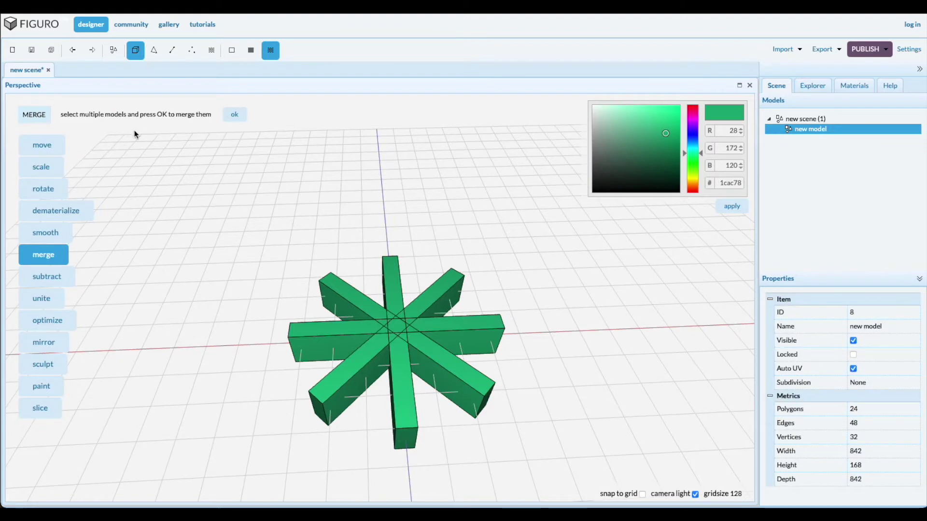
{"action": "left_click", "coordinate": [37, 235]}
{"action": "left_click", "coordinate": [211, 116]}
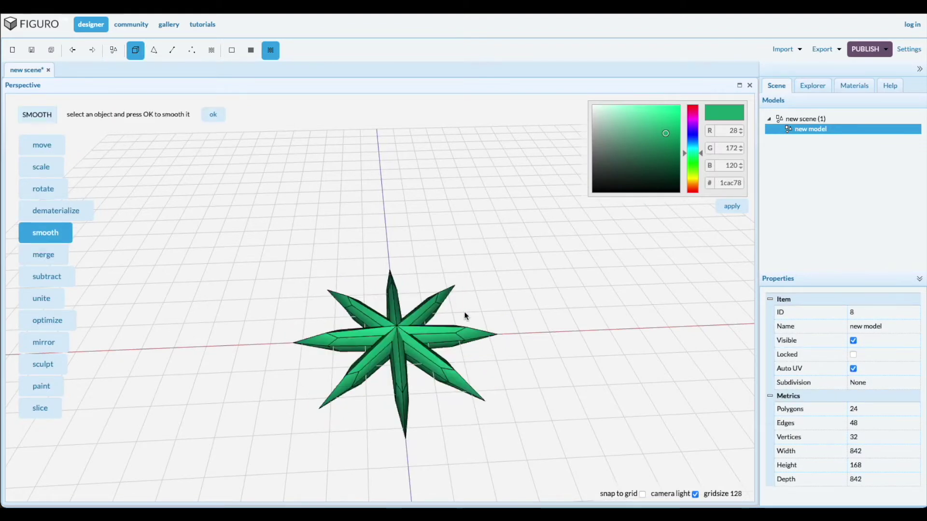
{"action": "left_click_drag", "start_coordinate": [381, 219], "coordinate": [381, 229]}
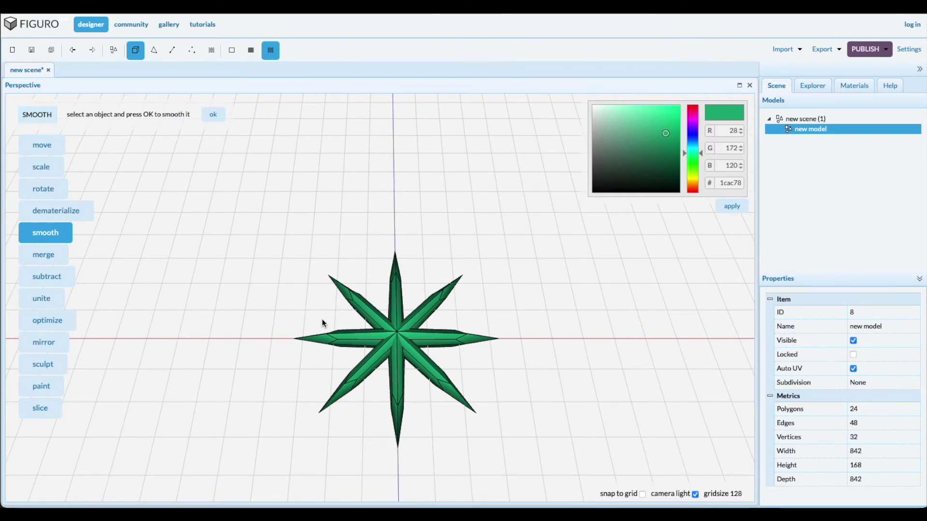
{"action": "left_click", "coordinate": [114, 49]}
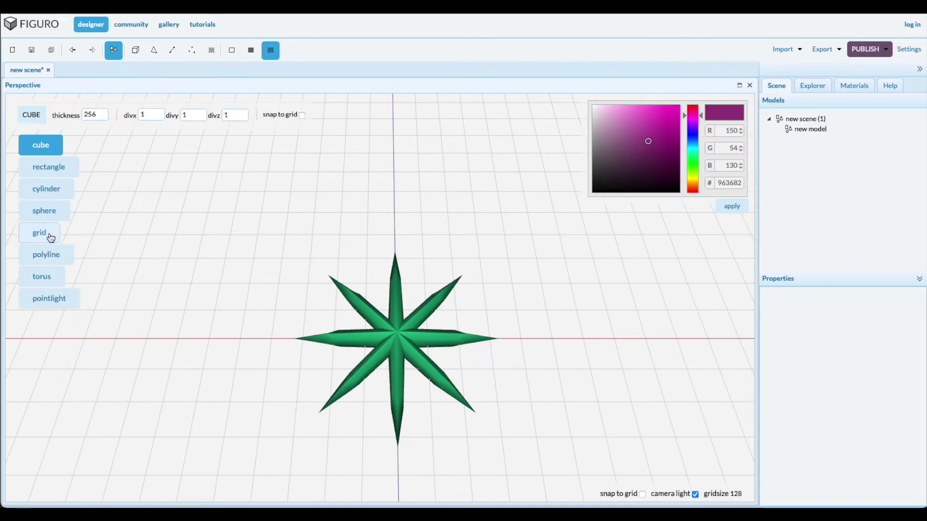
Create a cylinder and centre it on the star at the origin
{"action": "left_click", "coordinate": [44, 188]}
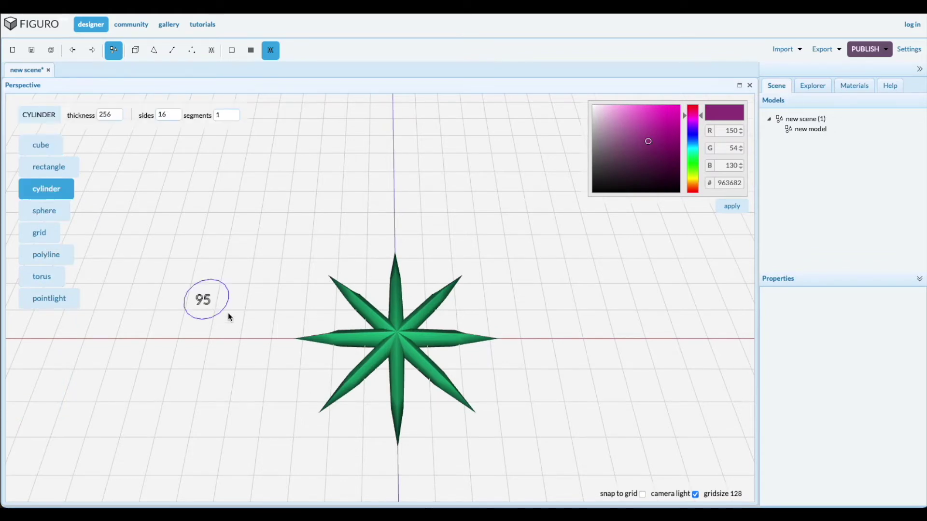
{"action": "left_click_drag", "start_coordinate": [228, 312], "coordinate": [246, 324]}
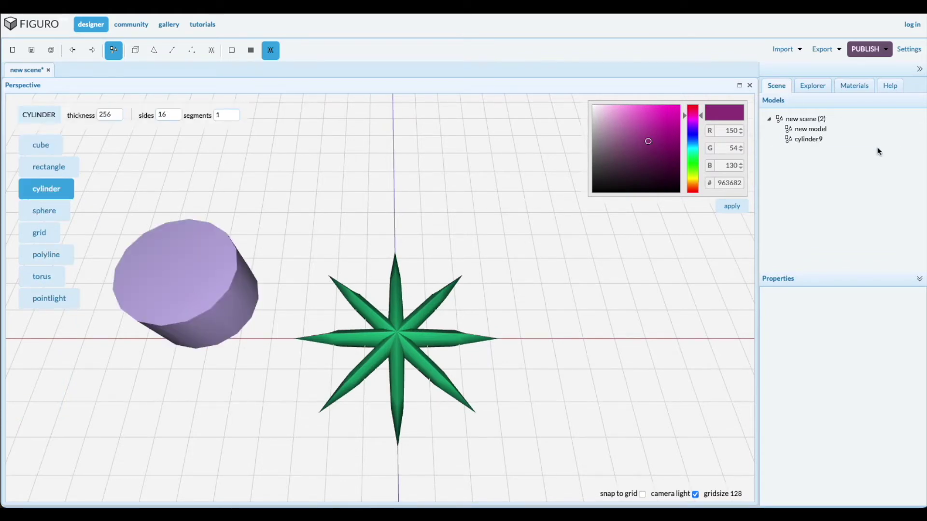
{"action": "left_click", "coordinate": [804, 140]}
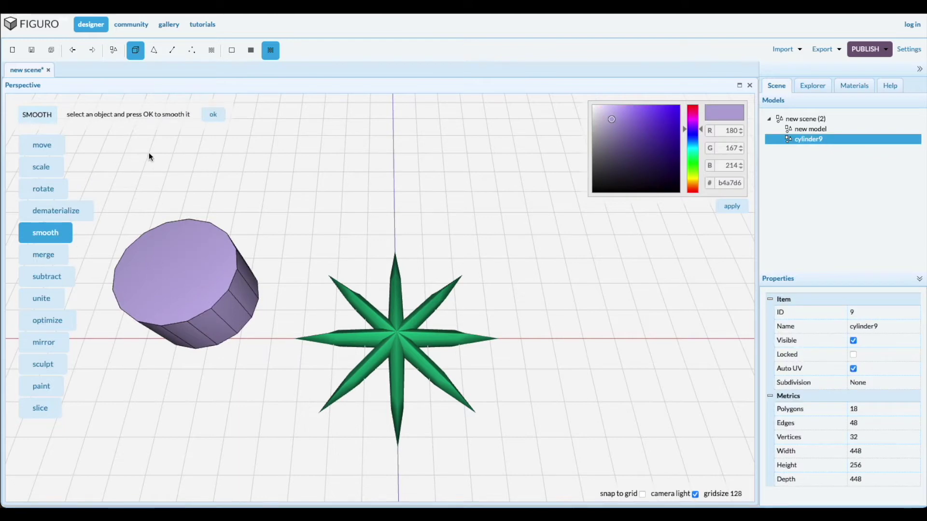
{"action": "left_click", "coordinate": [34, 146]}
{"action": "left_click", "coordinate": [383, 114]}
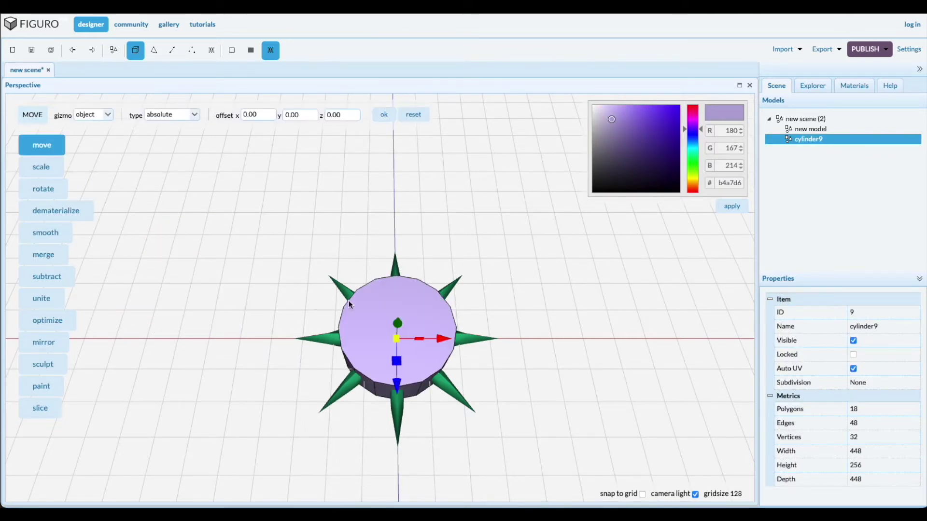
Enlarge the cylinder evenly to 590 wide
{"action": "left_click", "coordinate": [39, 168]}
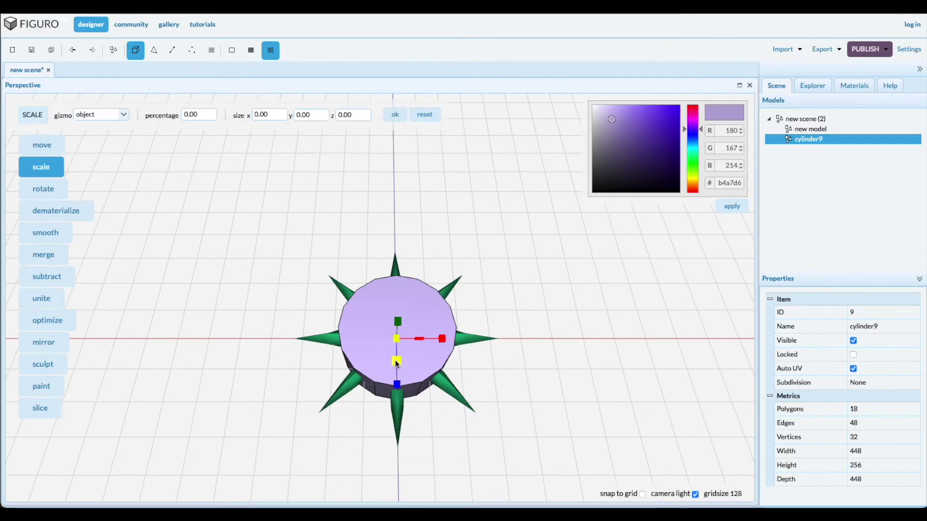
{"action": "left_click_drag", "start_coordinate": [396, 364], "coordinate": [402, 351]}
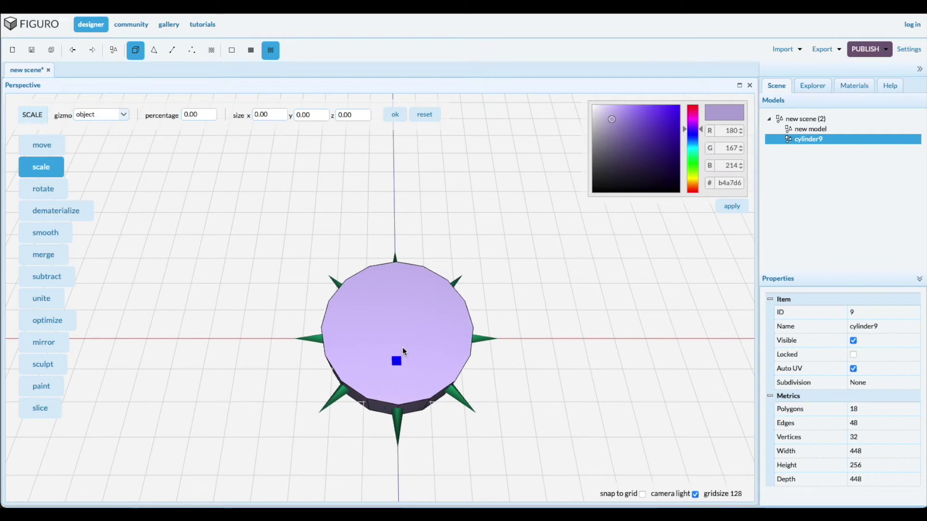
{"action": "left_click_drag", "start_coordinate": [402, 349], "coordinate": [402, 345]}
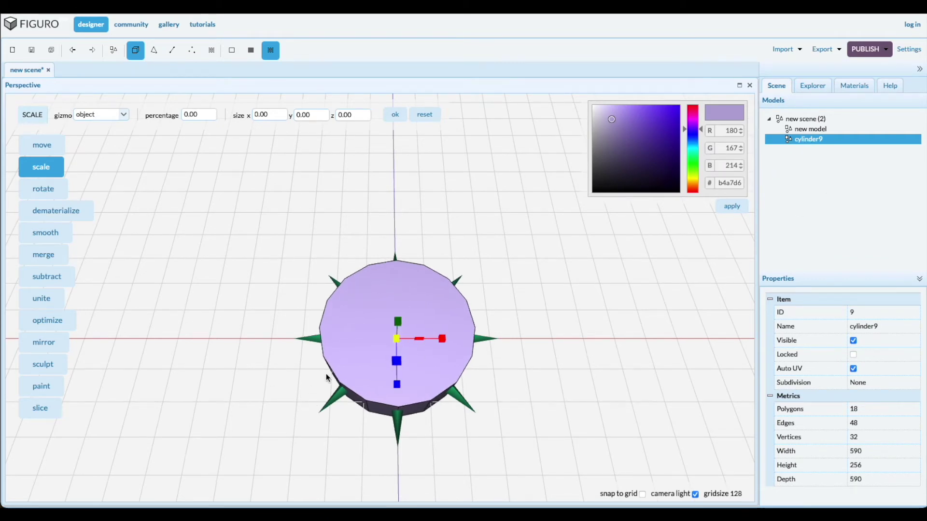
Duplicate the cylinder and widen the copy to 969
{"action": "key", "text": "ctrl+d"}
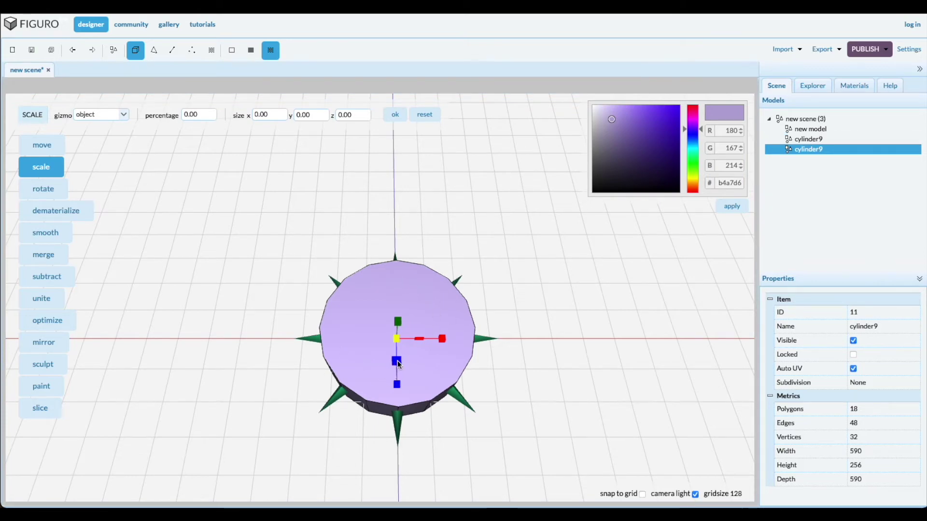
{"action": "left_click_drag", "start_coordinate": [397, 361], "coordinate": [445, 356]}
{"action": "mouse_move", "coordinate": [606, 405]}
{"action": "middle_mouse_down"}
{"action": "mouse_move", "coordinate": [558, 426]}
{"action": "mouse_move", "coordinate": [557, 407]}
{"action": "middle_mouse_up"}
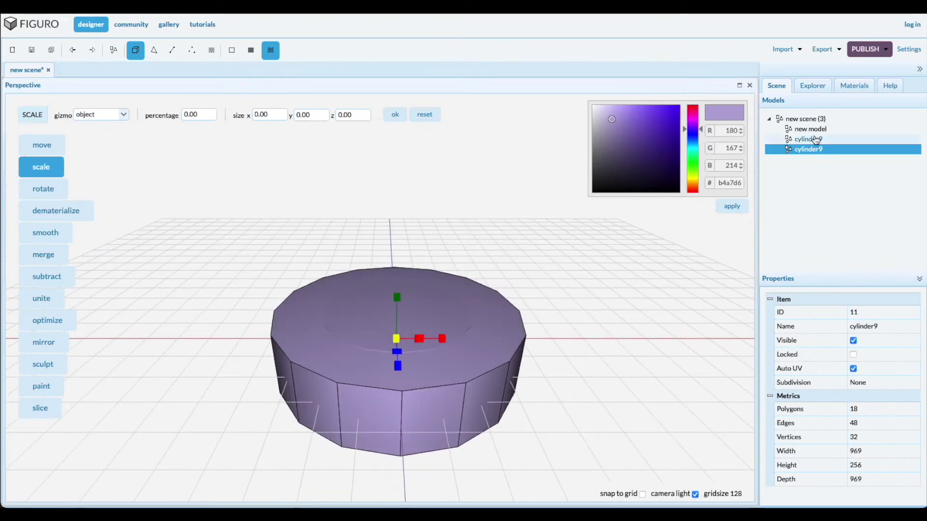
Make the narrower inner cylinder taller, to about 391 high
{"action": "left_click", "coordinate": [816, 140]}
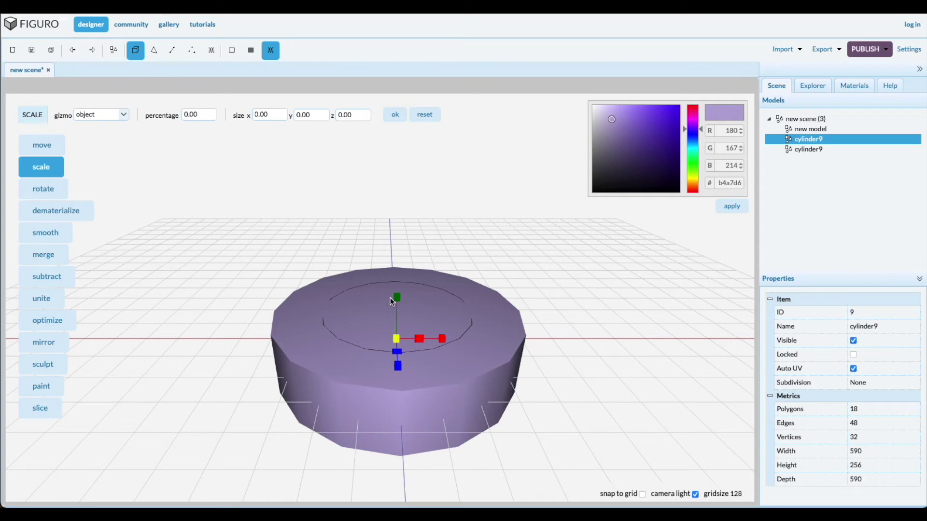
{"action": "left_click_drag", "start_coordinate": [395, 297], "coordinate": [396, 284]}
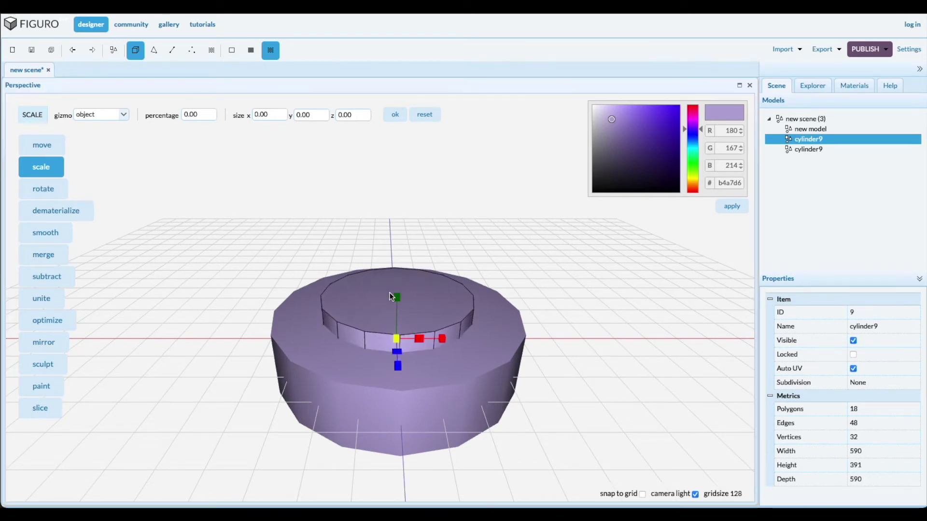
{"action": "left_click", "coordinate": [808, 150]}
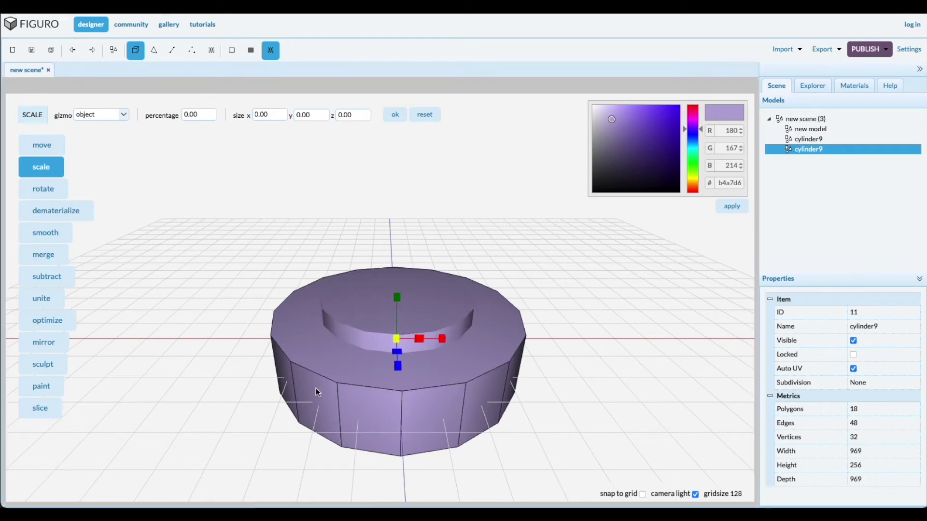
{"action": "left_click", "coordinate": [319, 369]}
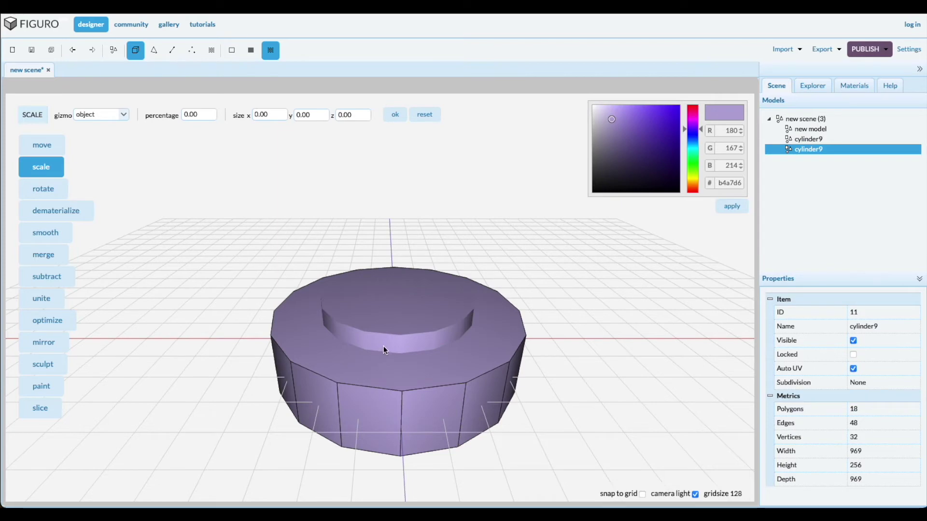
Subtract the inner cylinder from the outer one to form a ring
{"action": "left_click", "coordinate": [387, 334]}
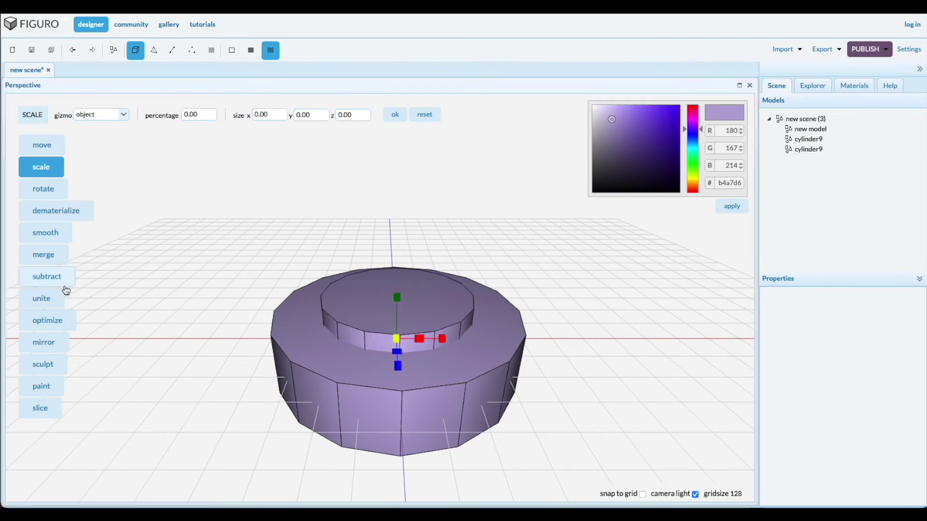
{"action": "left_click", "coordinate": [62, 279]}
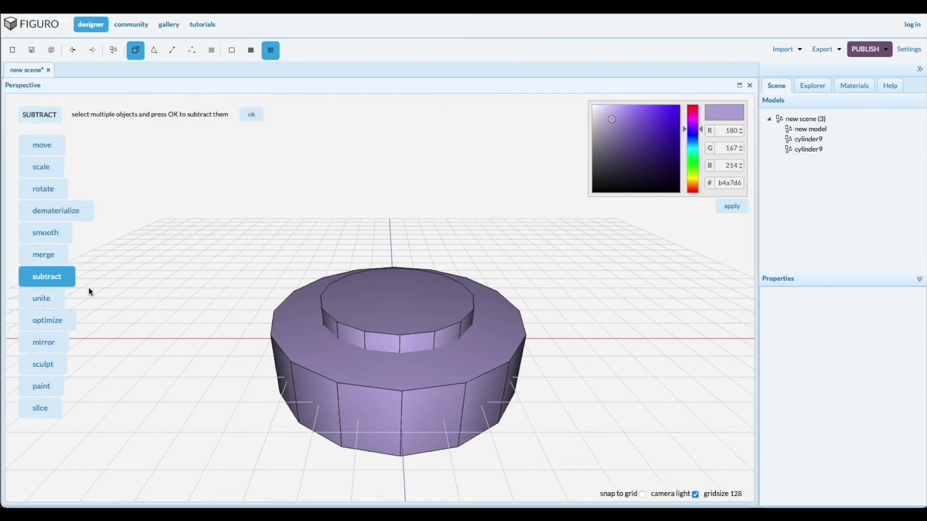
{"action": "left_click", "coordinate": [251, 114]}
{"action": "left_click_drag", "start_coordinate": [261, 212], "coordinate": [261, 235]}
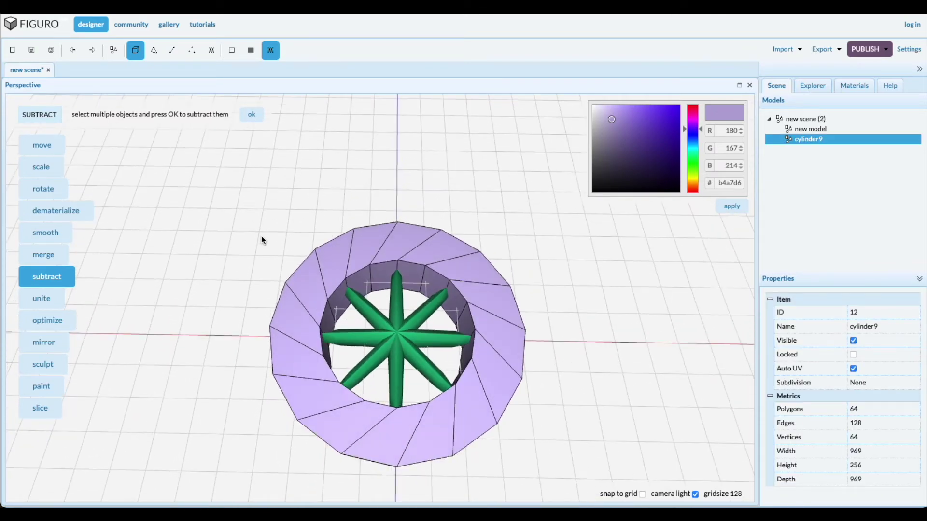
Subtract the ring from the star, trimming its spokes to 590 wide
{"action": "left_click", "coordinate": [805, 130]}
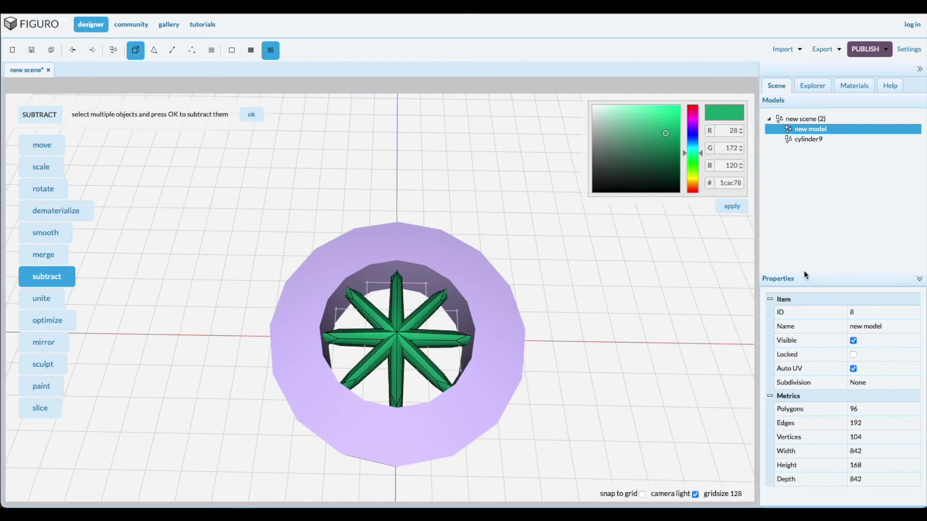
{"action": "left_click", "coordinate": [452, 429]}
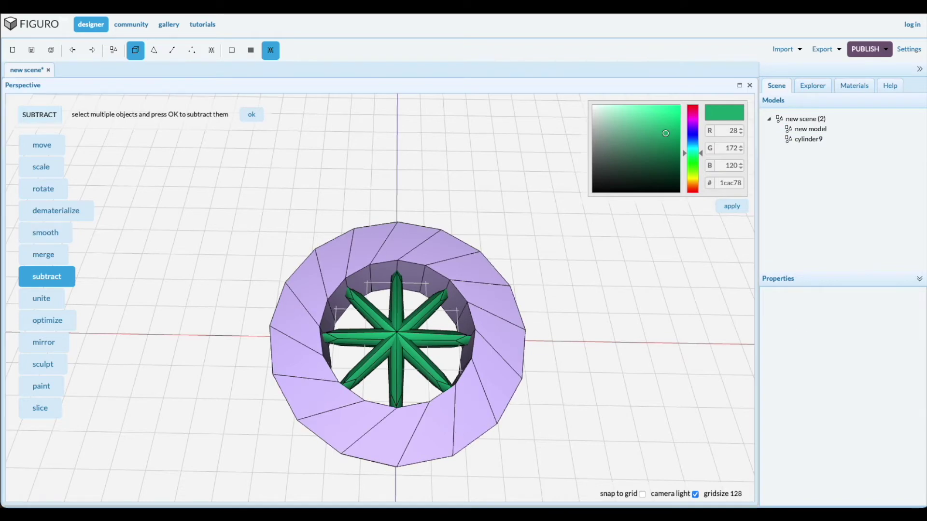
{"action": "left_click", "coordinate": [252, 114]}
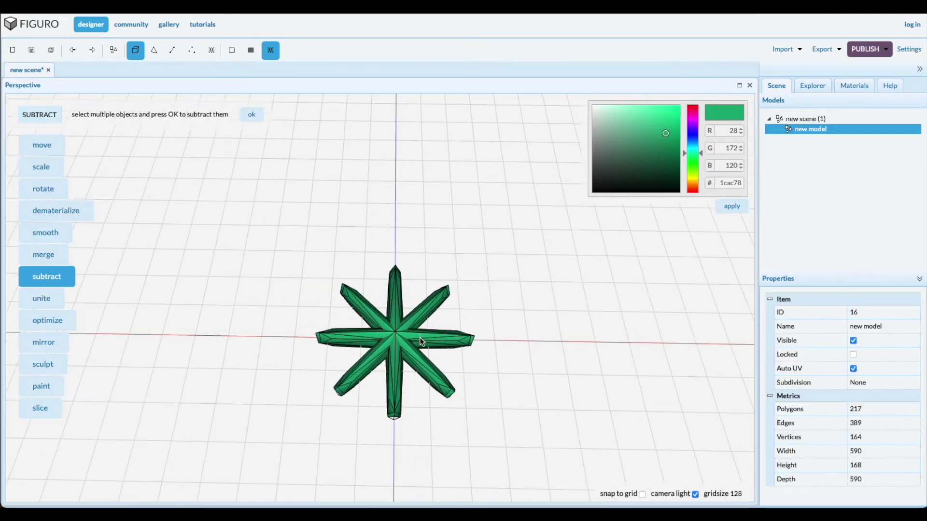
{"action": "left_click_drag", "start_coordinate": [419, 339], "coordinate": [332, 406]}
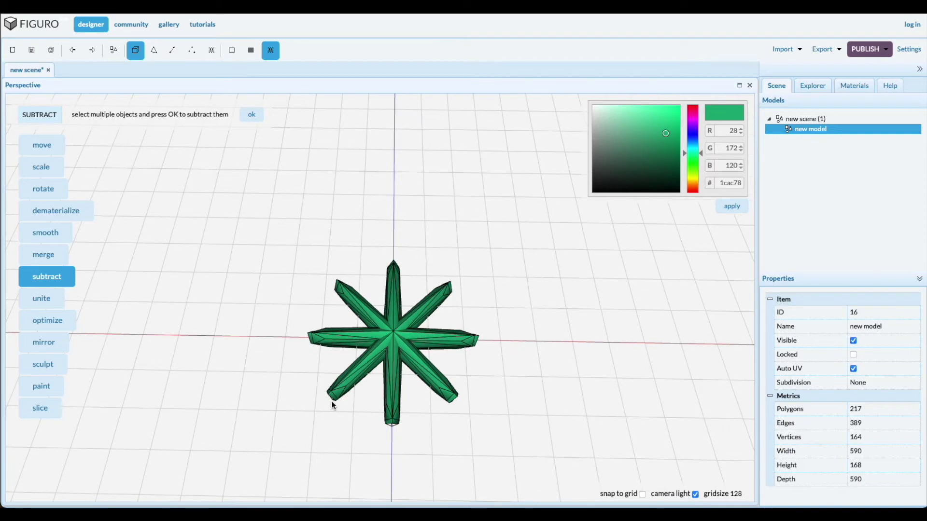
Create a new cylinder, cylinder20, and move it to the origin over the star
{"action": "left_click", "coordinate": [113, 49]}
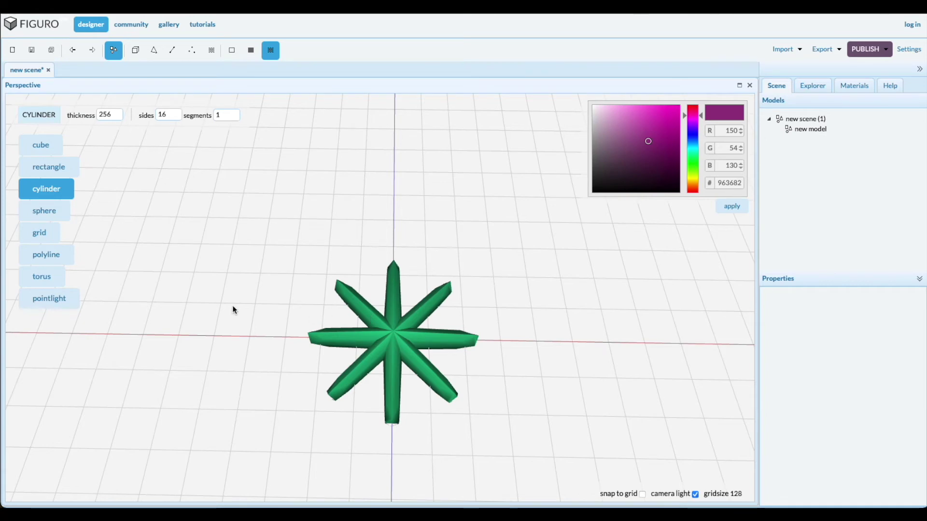
{"action": "left_click_drag", "start_coordinate": [220, 294], "coordinate": [273, 325]}
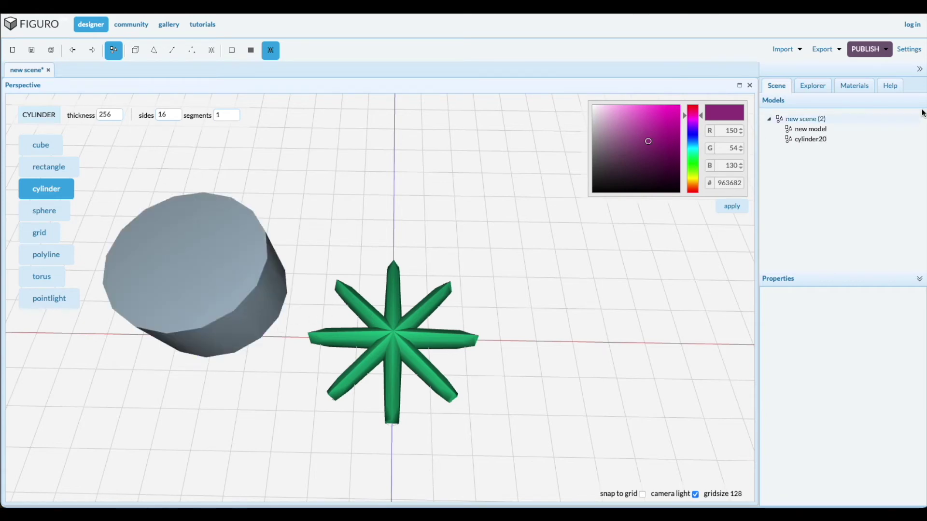
{"action": "left_click", "coordinate": [806, 146]}
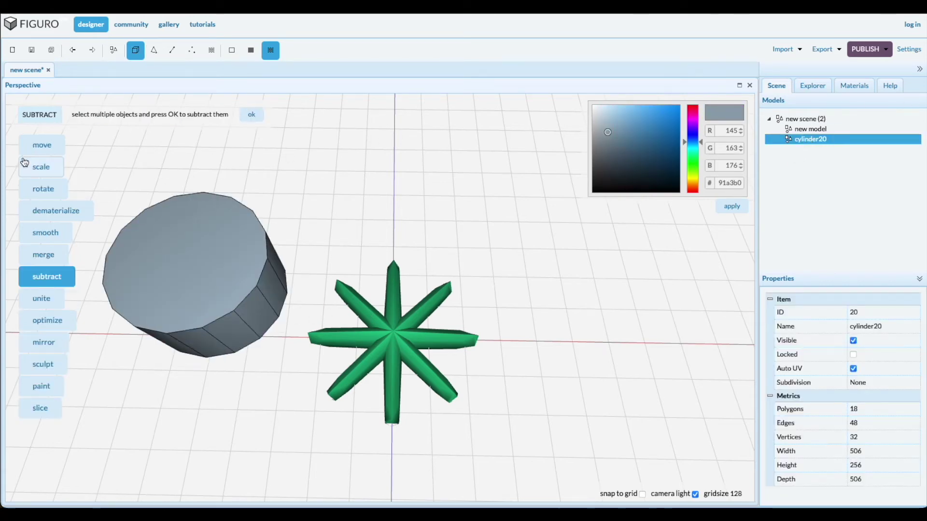
{"action": "left_click", "coordinate": [40, 145]}
{"action": "left_click", "coordinate": [386, 117]}
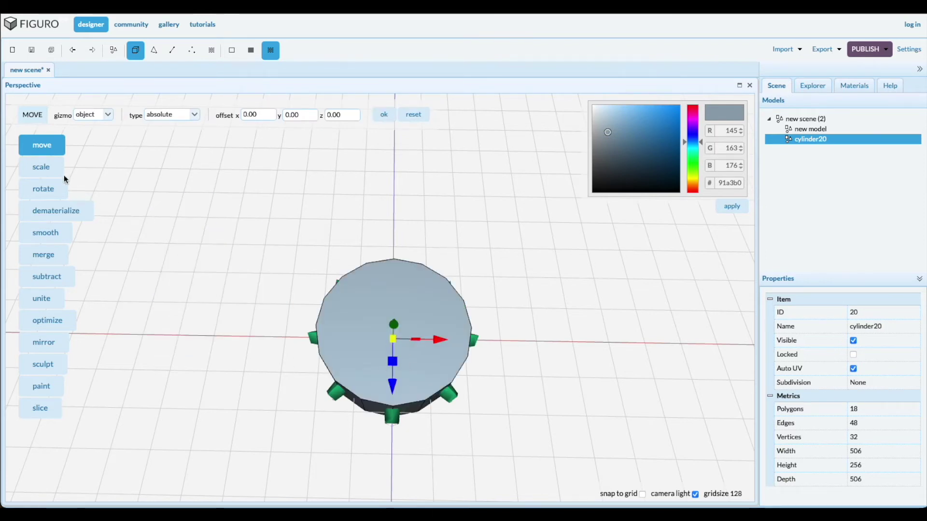
Scale cylinder20 to about 674 wide
{"action": "left_click", "coordinate": [53, 168]}
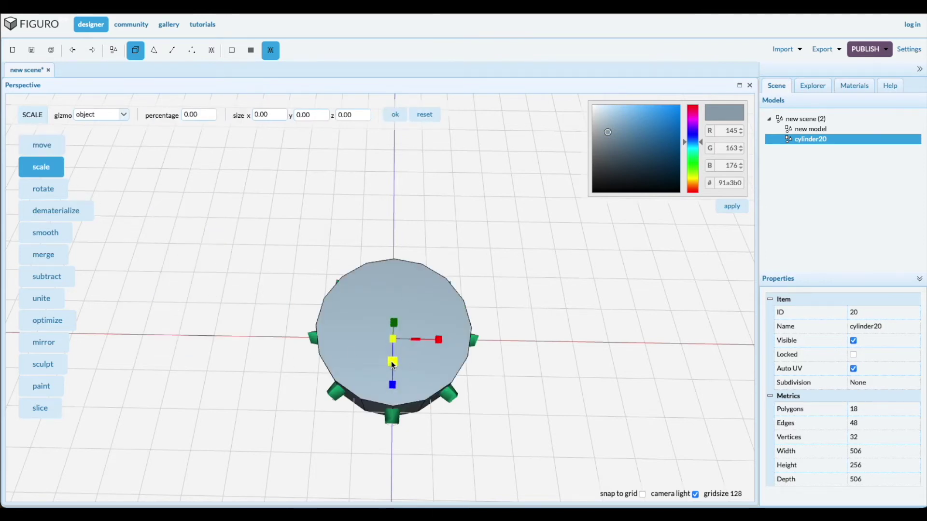
{"action": "left_click_drag", "start_coordinate": [392, 361], "coordinate": [419, 379]}
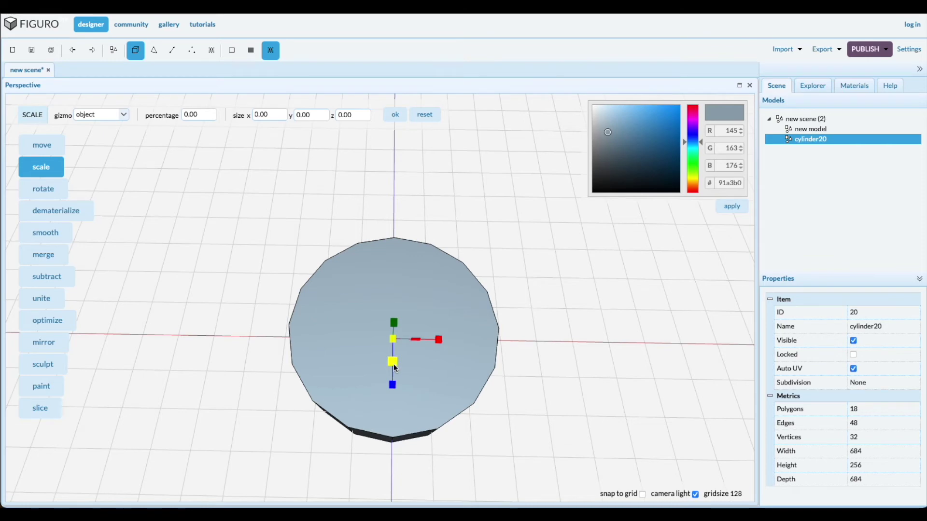
{"action": "left_click_drag", "start_coordinate": [393, 363], "coordinate": [396, 368]}
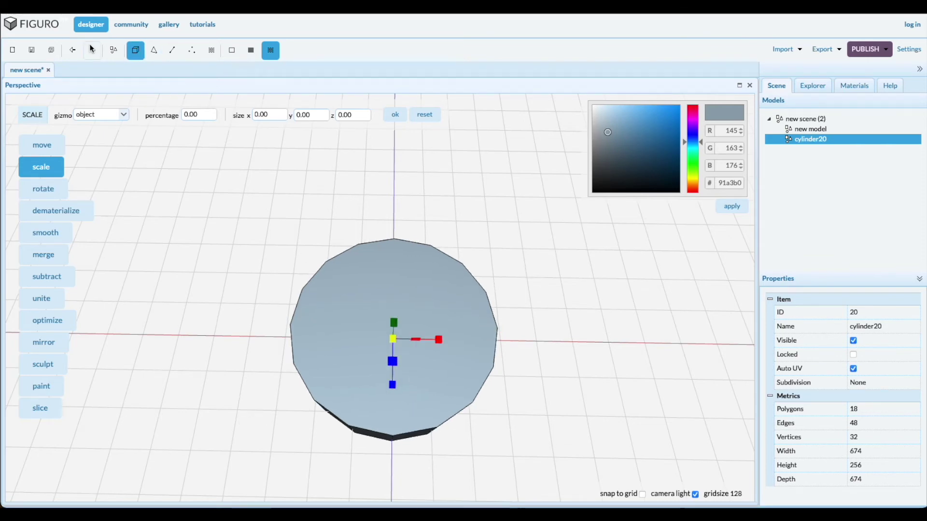
{"action": "left_click", "coordinate": [113, 50]}
{"action": "left_click", "coordinate": [47, 278]}
{"action": "type", "text": "5"}
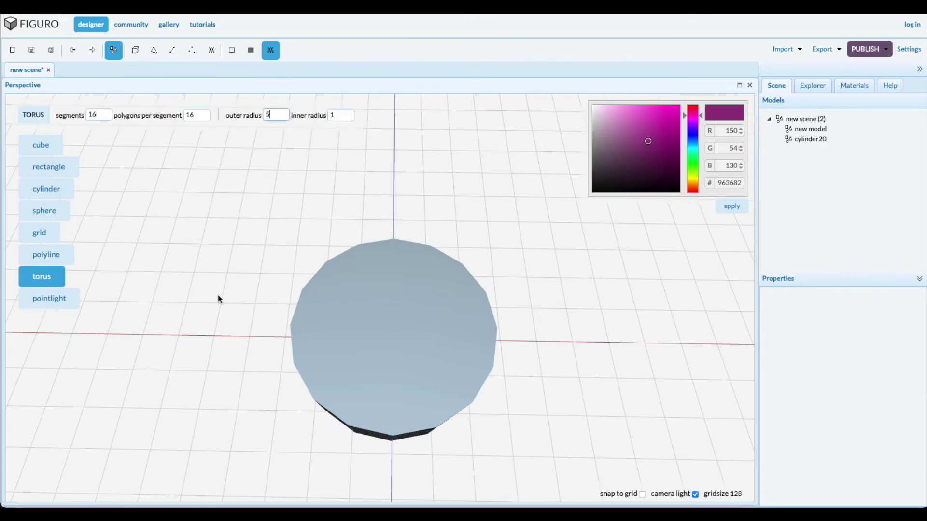
Place a torus, torus21, and move it to the origin inside the cylinder
{"action": "left_click", "coordinate": [239, 281]}
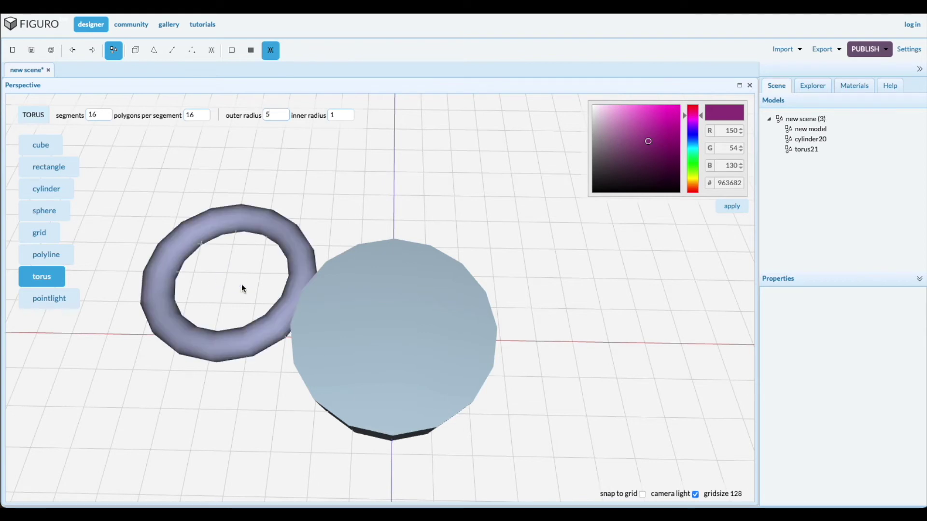
{"action": "left_click", "coordinate": [803, 149]}
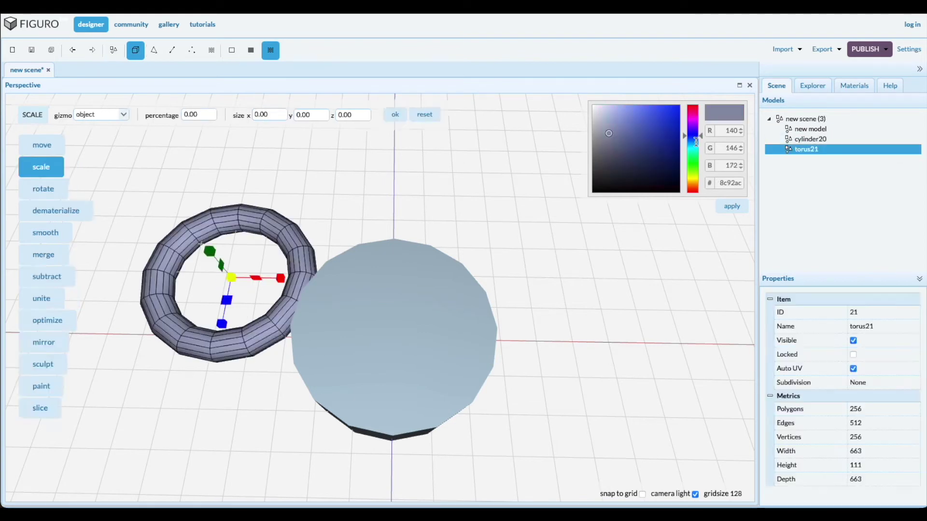
{"action": "left_click", "coordinate": [65, 144]}
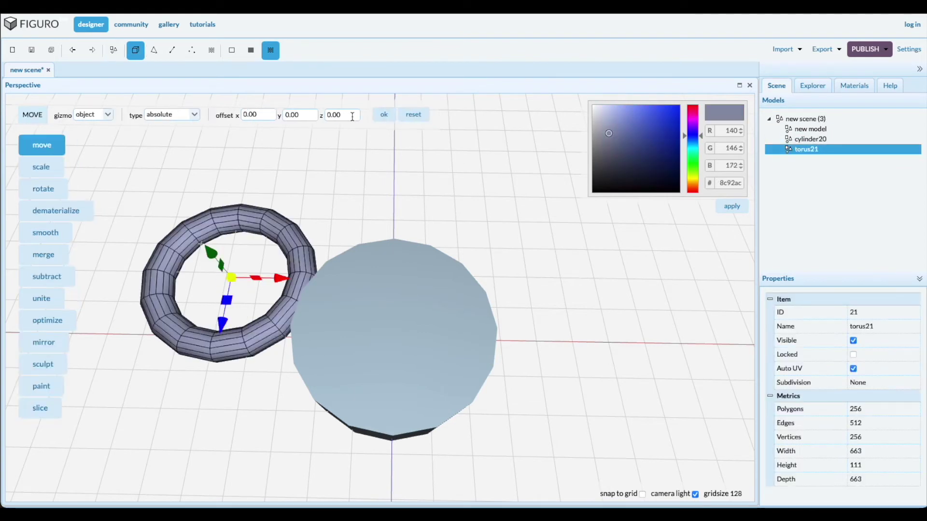
{"action": "left_click", "coordinate": [386, 116]}
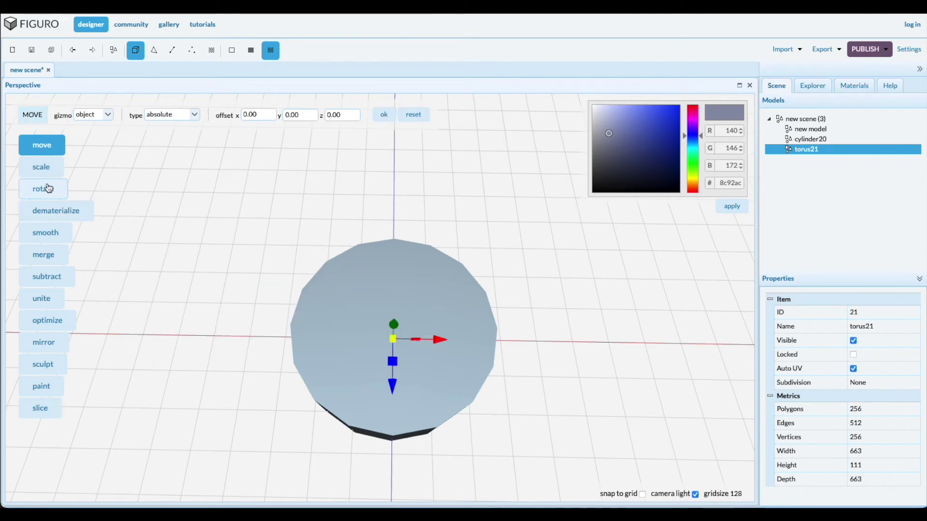
Scale the torus to 150 percent, then shrink it slightly to 845 wide
{"action": "left_click", "coordinate": [42, 167]}
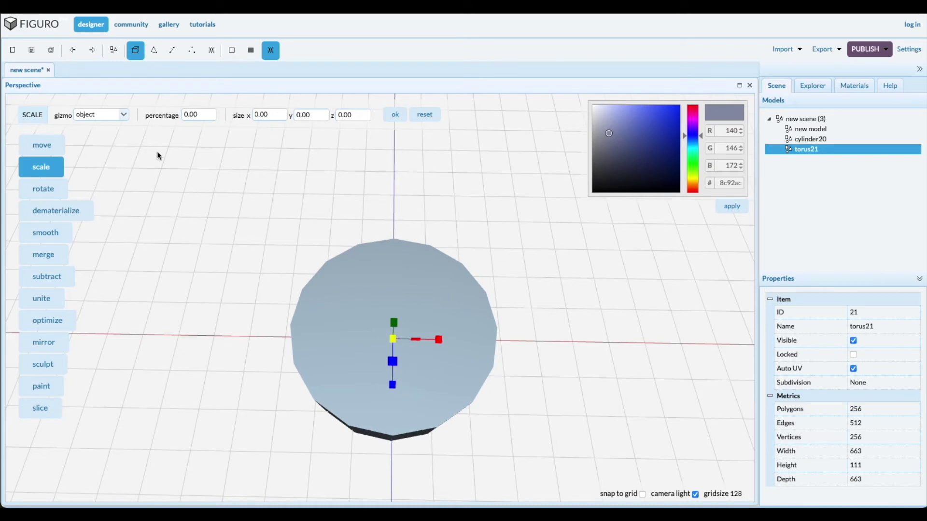
{"action": "double_click", "coordinate": [201, 116]}
{"action": "type", "text": "150"}
{"action": "left_click", "coordinate": [395, 115]}
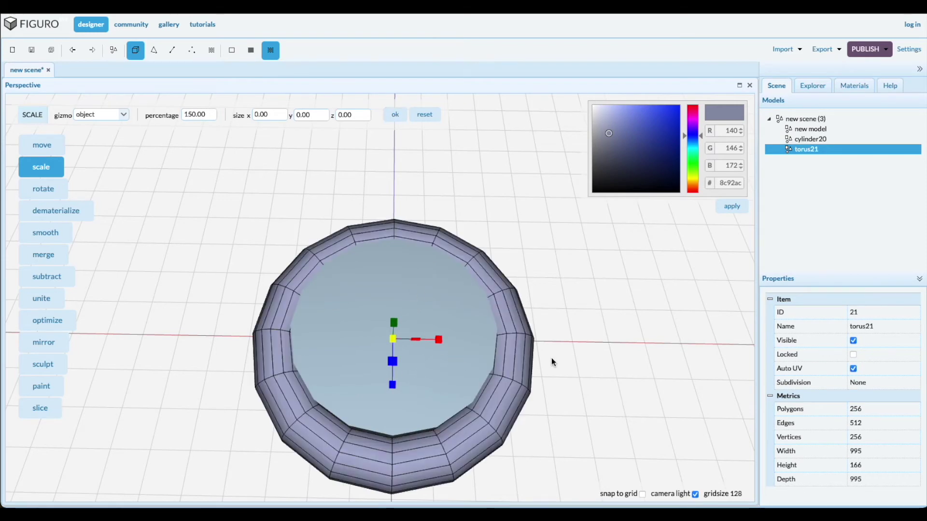
{"action": "mouse_move", "coordinate": [601, 382]}
{"action": "left_mouse_down"}
{"action": "mouse_move", "coordinate": [602, 357]}
{"action": "mouse_move", "coordinate": [598, 374]}
{"action": "left_mouse_up"}
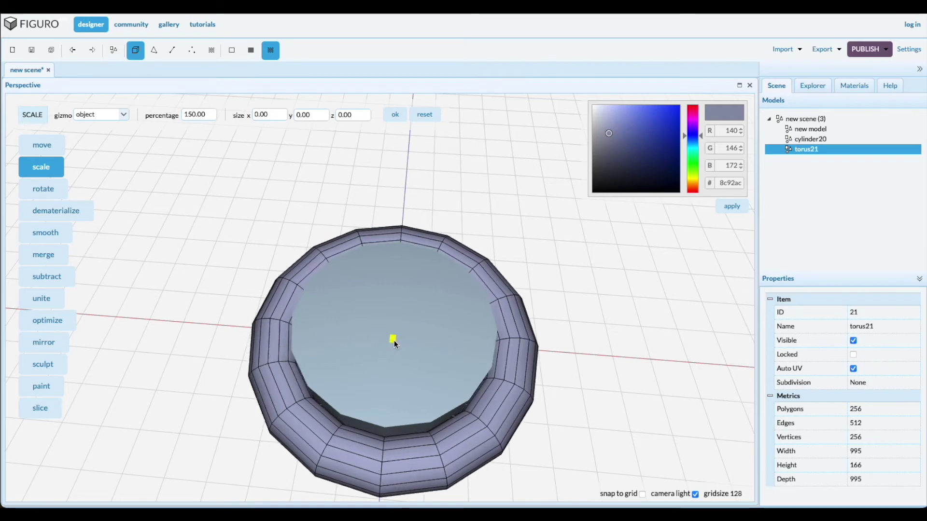
{"action": "left_click_drag", "start_coordinate": [394, 341], "coordinate": [375, 337]}
Flatten cylinder20's height to 143
{"action": "mouse_move", "coordinate": [577, 442]}
{"action": "left_mouse_down"}
{"action": "mouse_move", "coordinate": [606, 396]}
{"action": "mouse_move", "coordinate": [461, 337]}
{"action": "left_mouse_up"}
{"action": "left_click", "coordinate": [806, 139]}
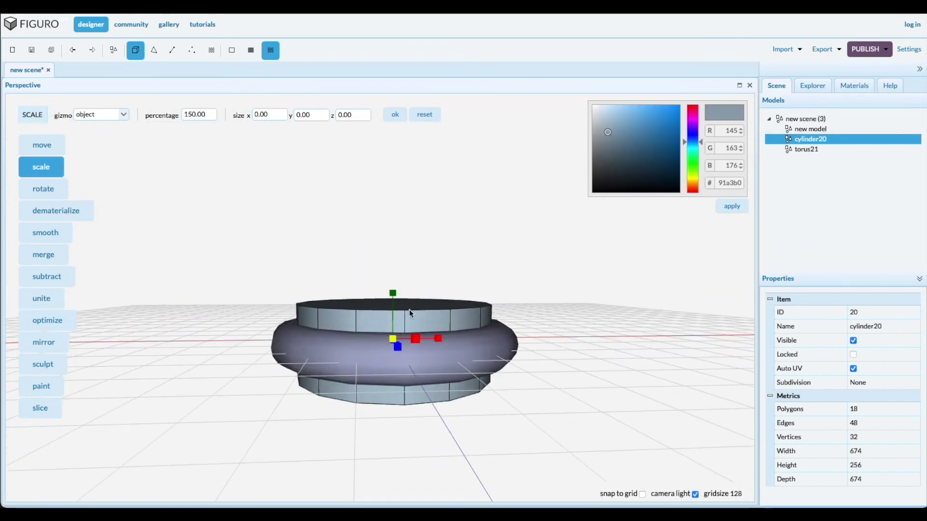
{"action": "left_click_drag", "start_coordinate": [393, 294], "coordinate": [385, 301]}
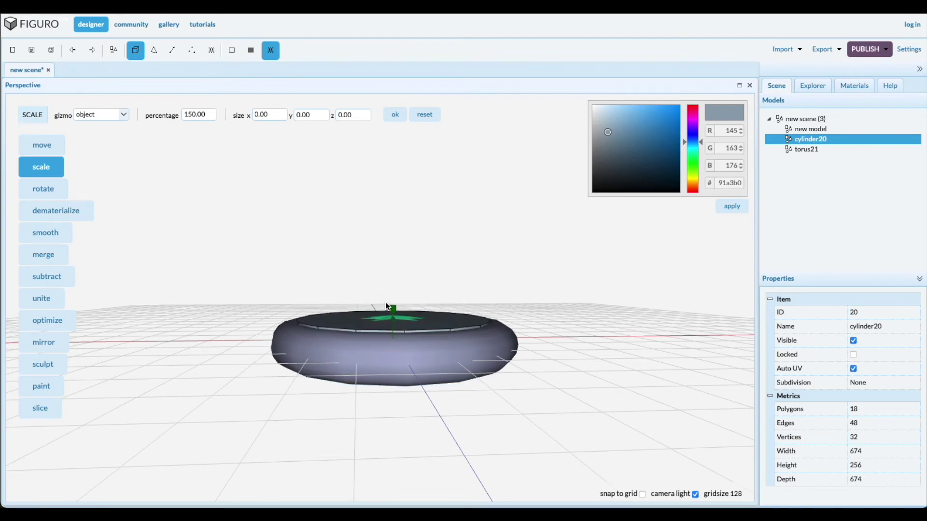
{"action": "left_click_drag", "start_coordinate": [384, 301], "coordinate": [385, 302]}
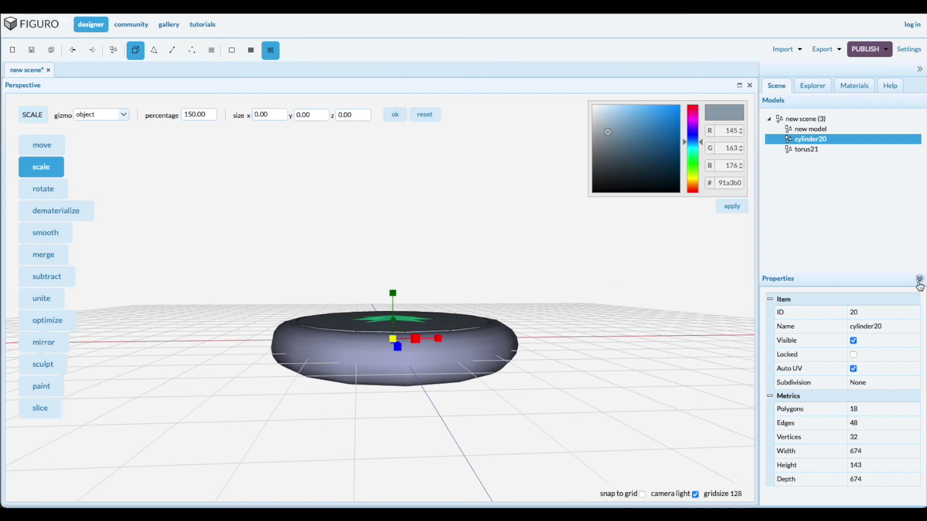
Raise torus21's height from 141 to 224 so it forms a thick rim
{"action": "left_click", "coordinate": [806, 150]}
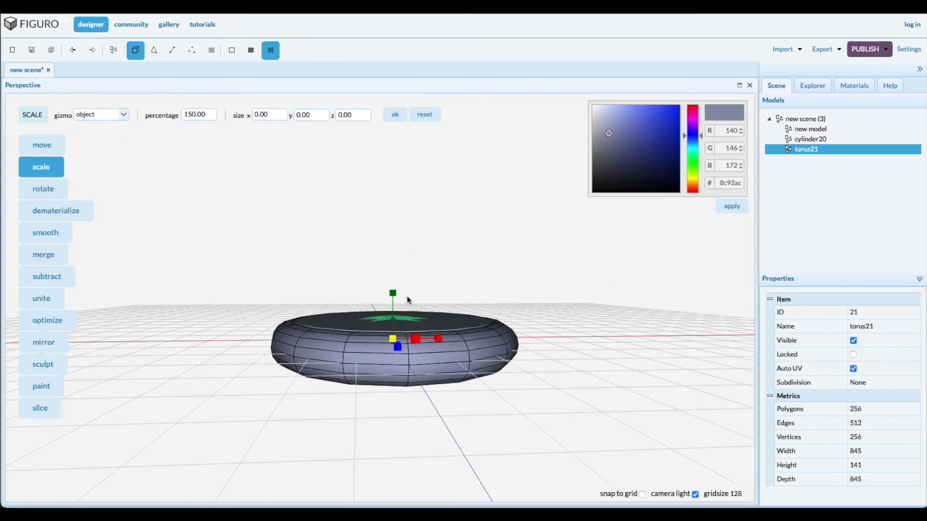
{"action": "left_click_drag", "start_coordinate": [391, 294], "coordinate": [390, 284]}
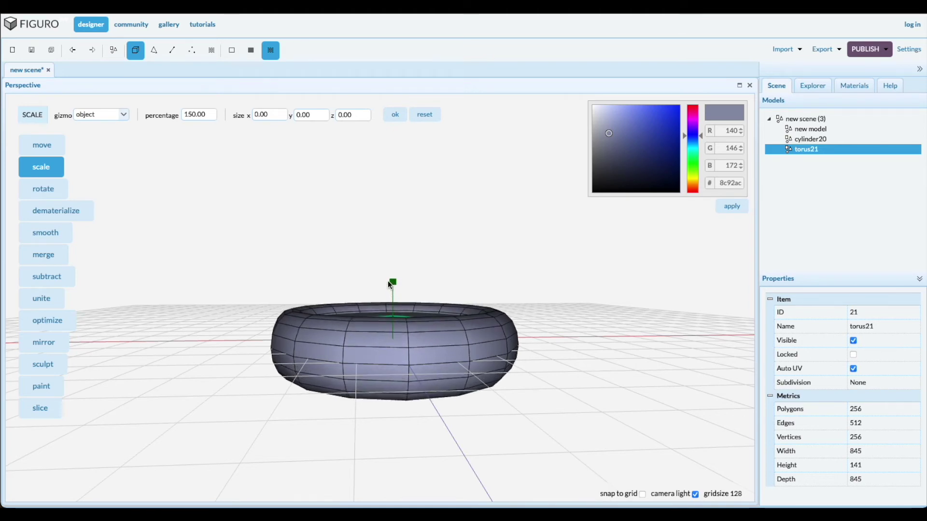
{"action": "mouse_move", "coordinate": [390, 284]}
{"action": "left_mouse_down"}
{"action": "mouse_move", "coordinate": [390, 248]}
{"action": "mouse_move", "coordinate": [381, 250]}
{"action": "left_mouse_up"}
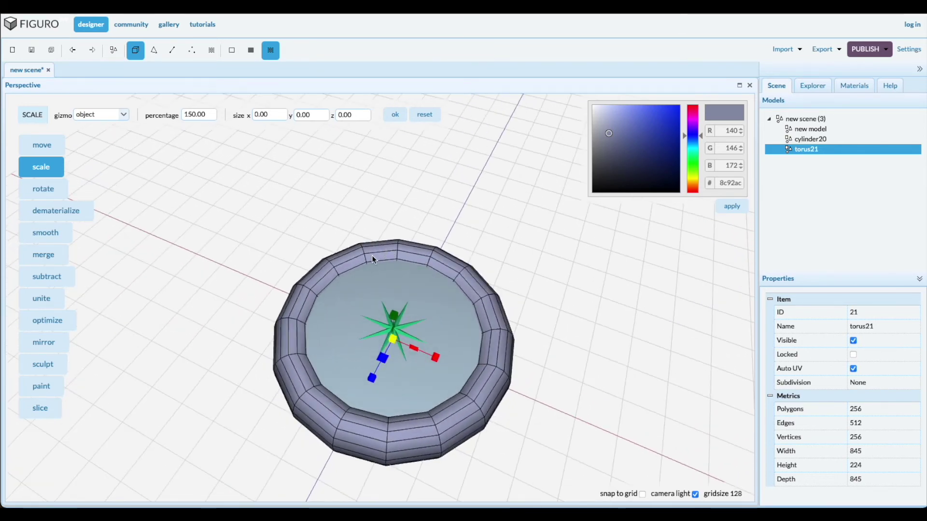
{"action": "left_click", "coordinate": [812, 139]}
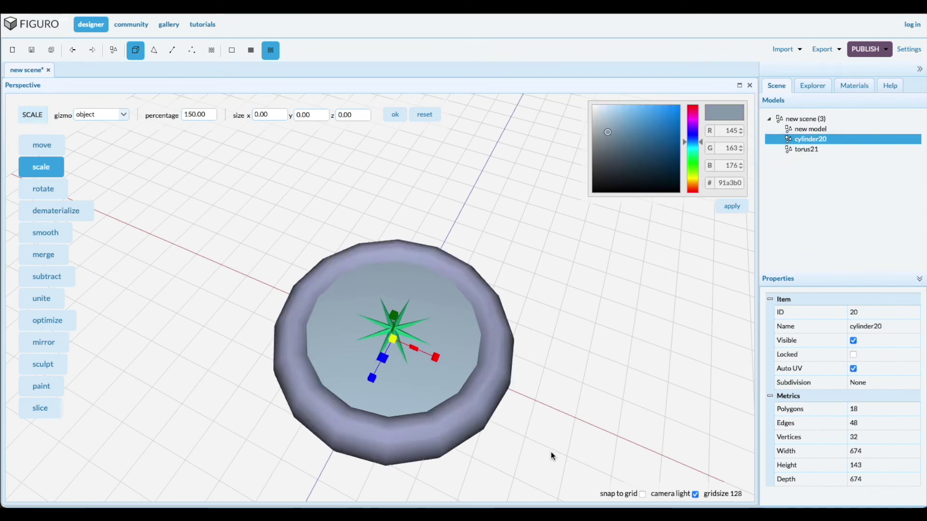
{"action": "left_click_drag", "start_coordinate": [551, 451], "coordinate": [571, 437]}
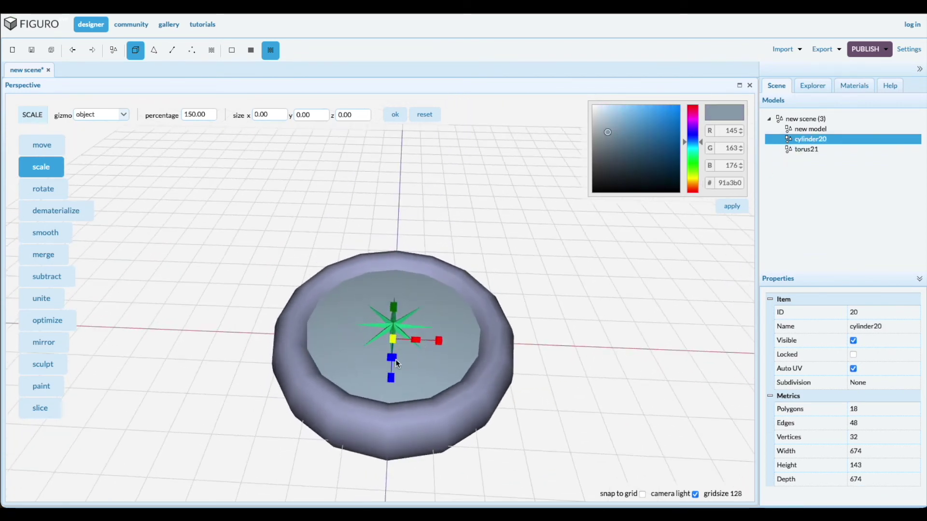
Duplicate cylinder20 and move the copy aside to the right of the wheel
{"action": "left_click", "coordinate": [42, 147]}
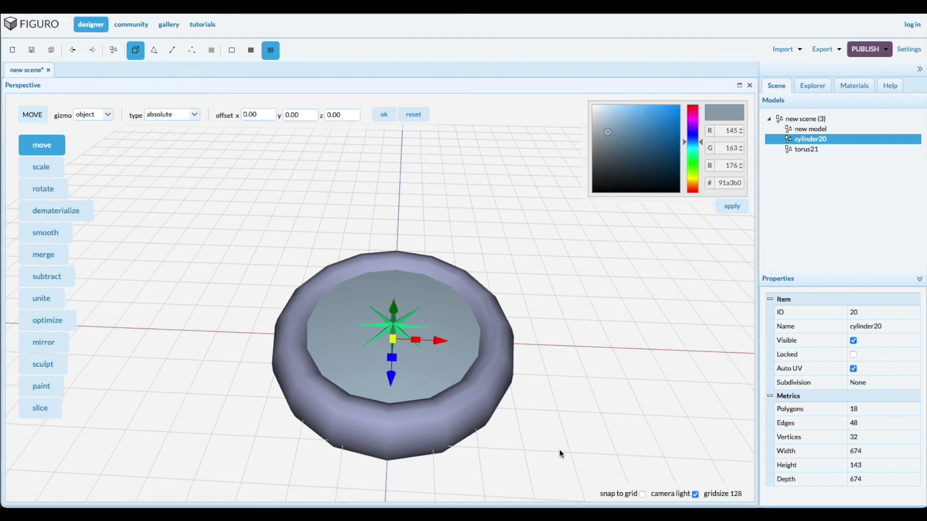
{"action": "key", "text": "ctrl+d"}
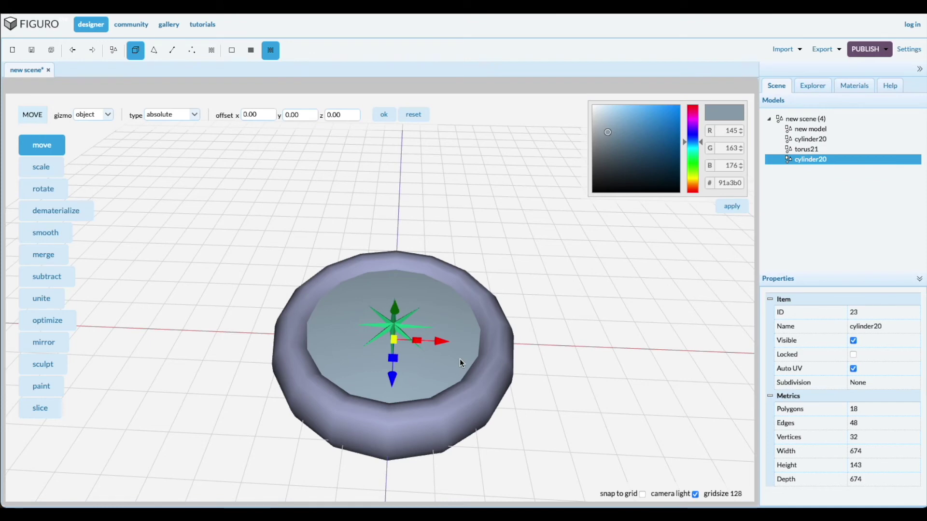
{"action": "left_click_drag", "start_coordinate": [437, 343], "coordinate": [652, 341]}
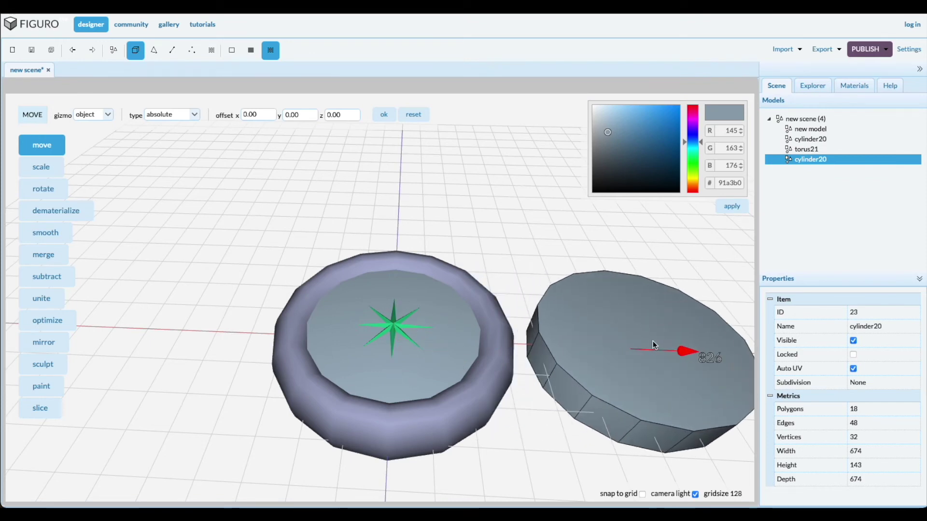
Select torus21 together with the inner cylinder20
{"action": "left_click", "coordinate": [806, 149]}
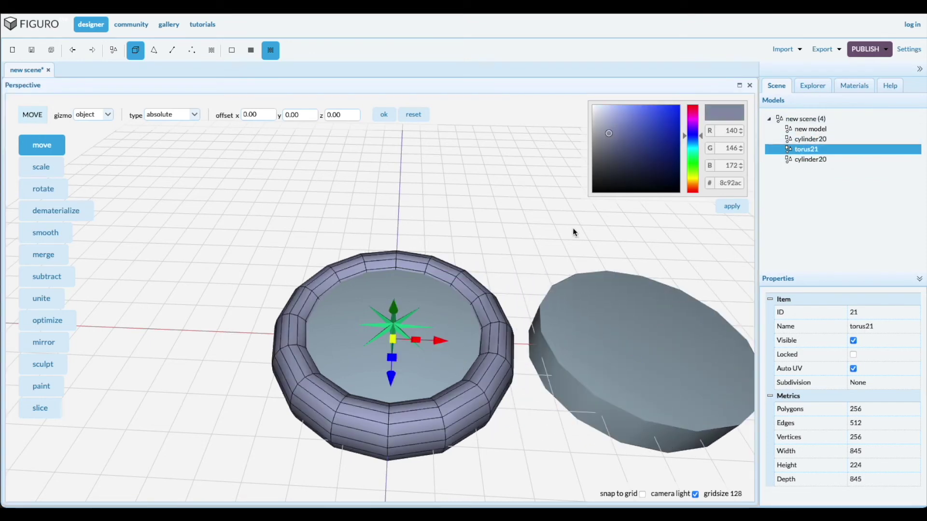
{"action": "left_click", "coordinate": [347, 376]}
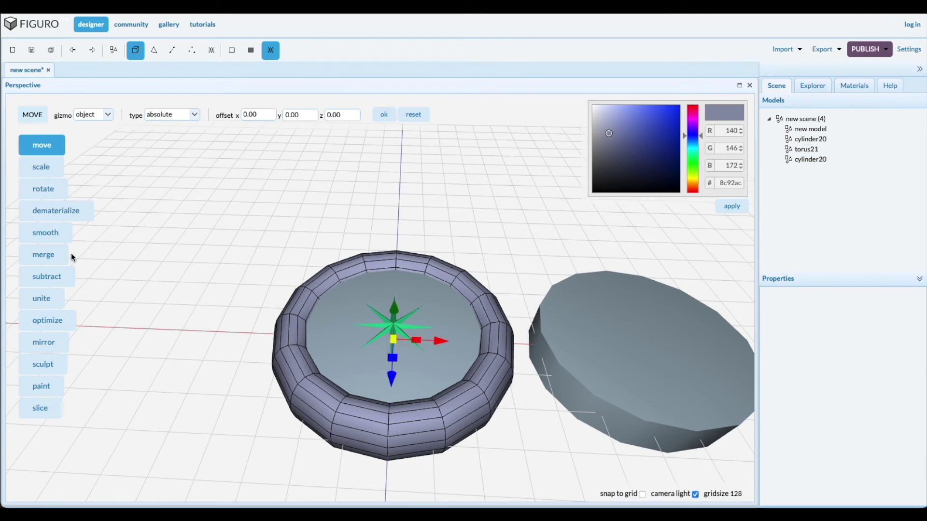
Subtract the inner cylinder from the torus and hide torus21
{"action": "left_click", "coordinate": [52, 275]}
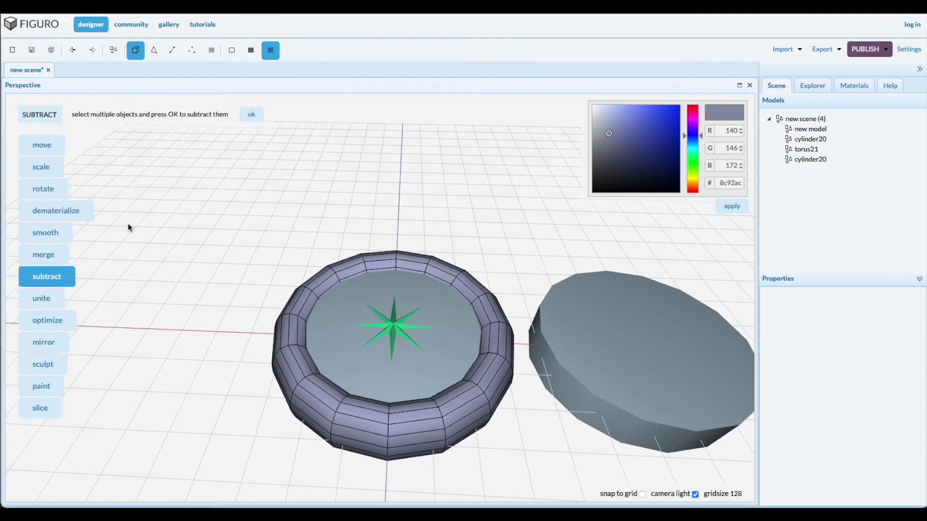
{"action": "left_click", "coordinate": [254, 114]}
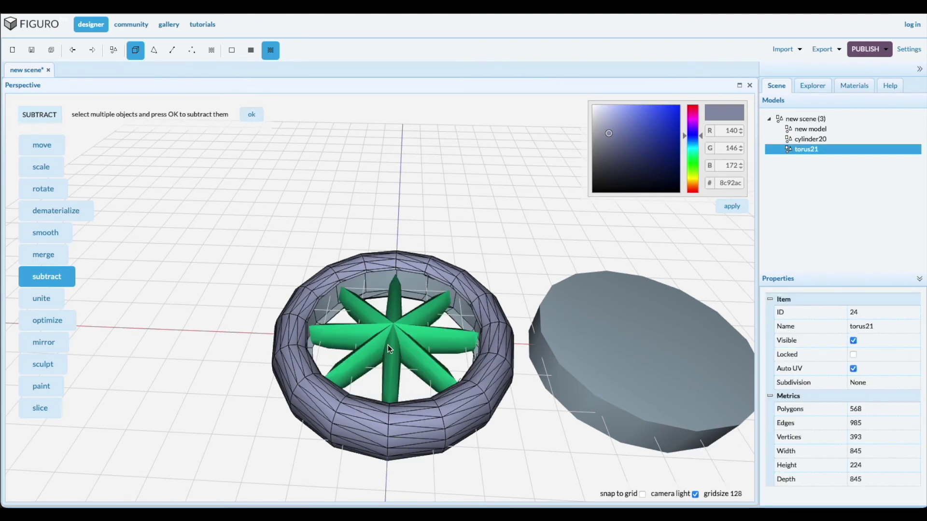
{"action": "left_click", "coordinate": [853, 340]}
{"action": "left_click_drag", "start_coordinate": [486, 186], "coordinate": [468, 189]}
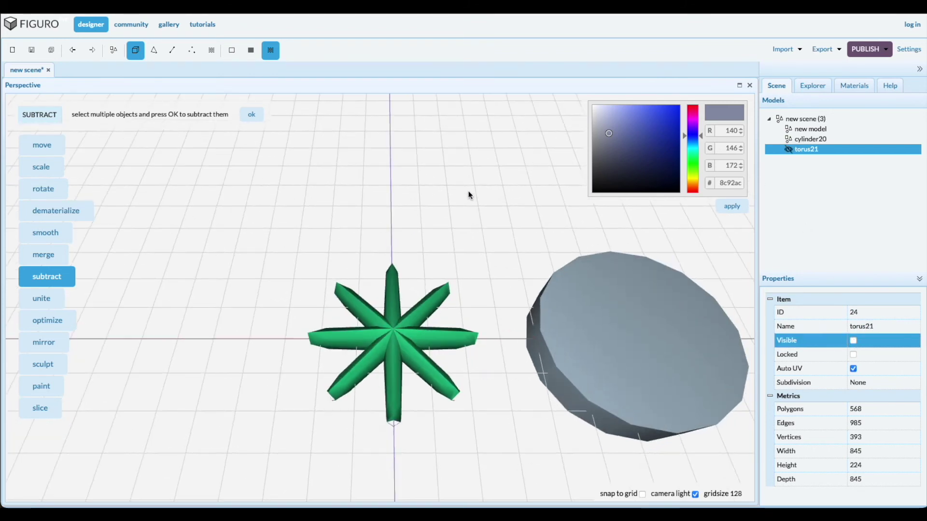
Move the remaining cylinder20 back to the origin, centred over the star
{"action": "left_click", "coordinate": [810, 140]}
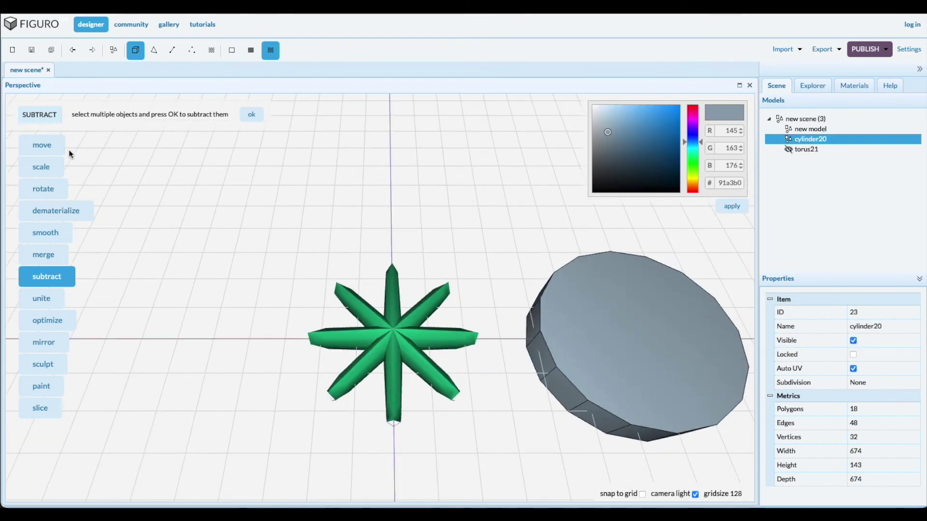
{"action": "left_click", "coordinate": [46, 148]}
{"action": "left_click", "coordinate": [382, 116]}
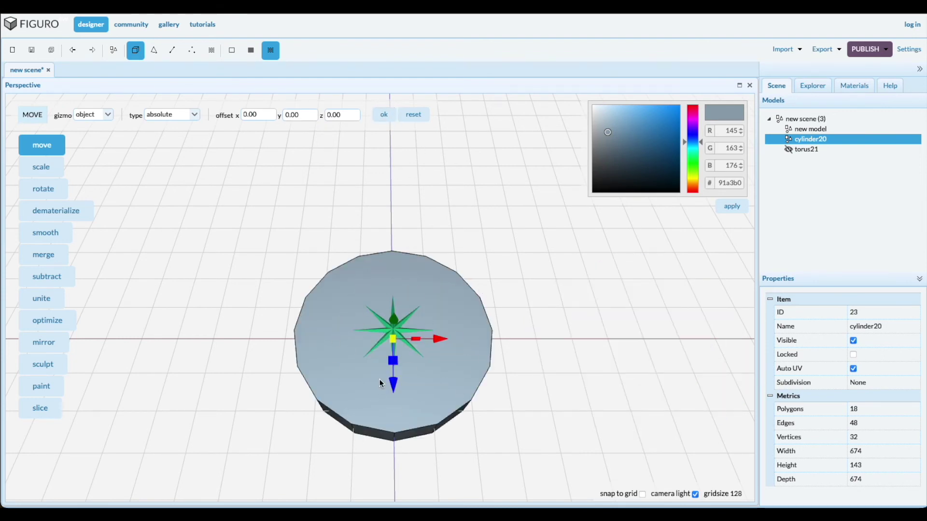
Inset Cylinder20's top face inward to form a smaller inner face ringed by new faces
{"action": "left_click", "coordinate": [153, 51]}
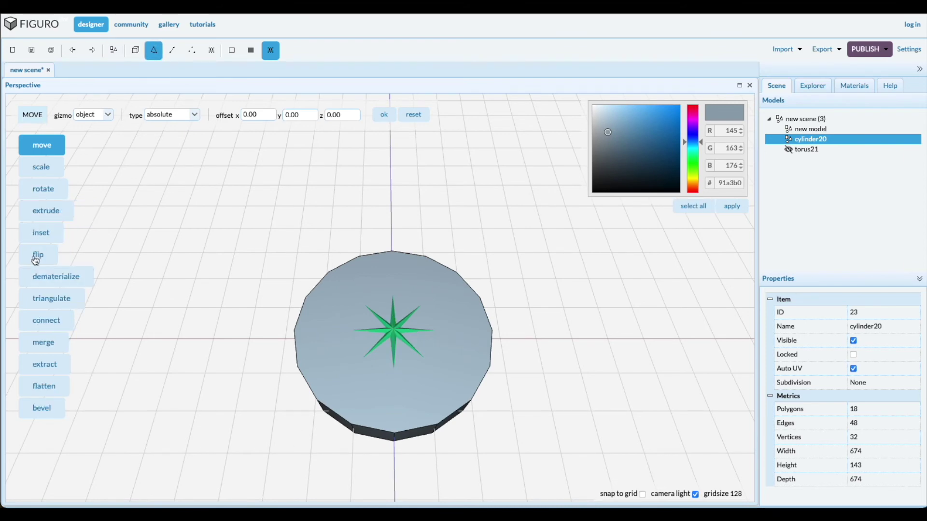
{"action": "left_click", "coordinate": [42, 236]}
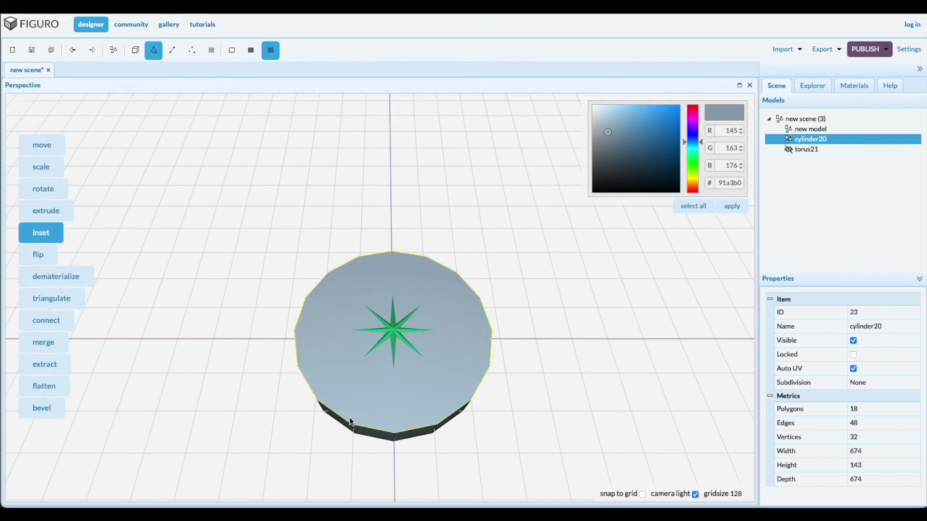
{"action": "left_click", "coordinate": [385, 389]}
{"action": "left_click_drag", "start_coordinate": [276, 416], "coordinate": [326, 446]}
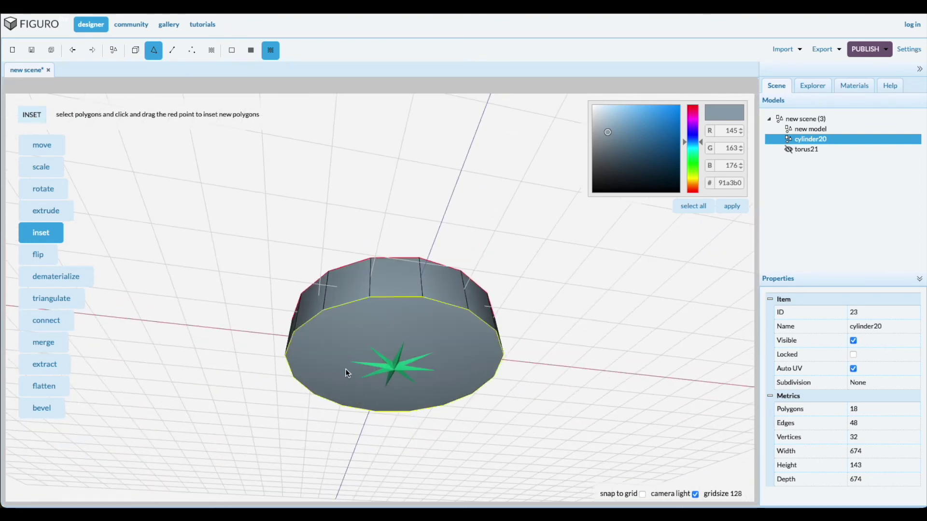
{"action": "mouse_move", "coordinate": [217, 398]}
{"action": "left_mouse_down"}
{"action": "mouse_move", "coordinate": [234, 331]}
{"action": "mouse_move", "coordinate": [229, 379]}
{"action": "left_mouse_up"}
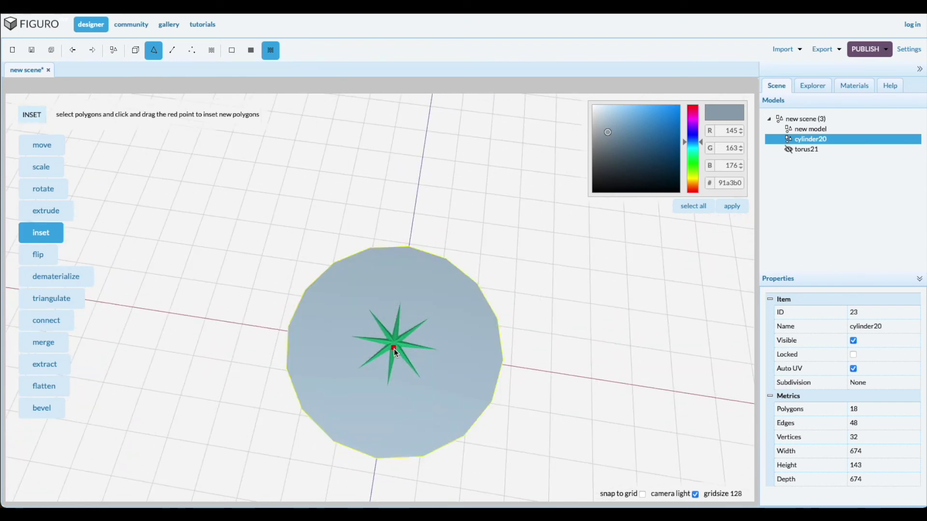
{"action": "left_click_drag", "start_coordinate": [394, 351], "coordinate": [375, 341]}
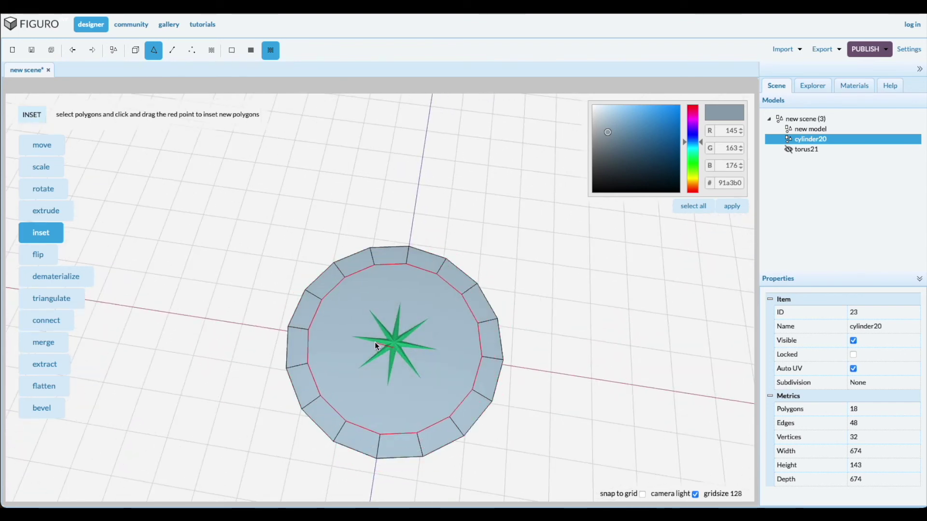
{"action": "left_click_drag", "start_coordinate": [374, 342], "coordinate": [373, 341]}
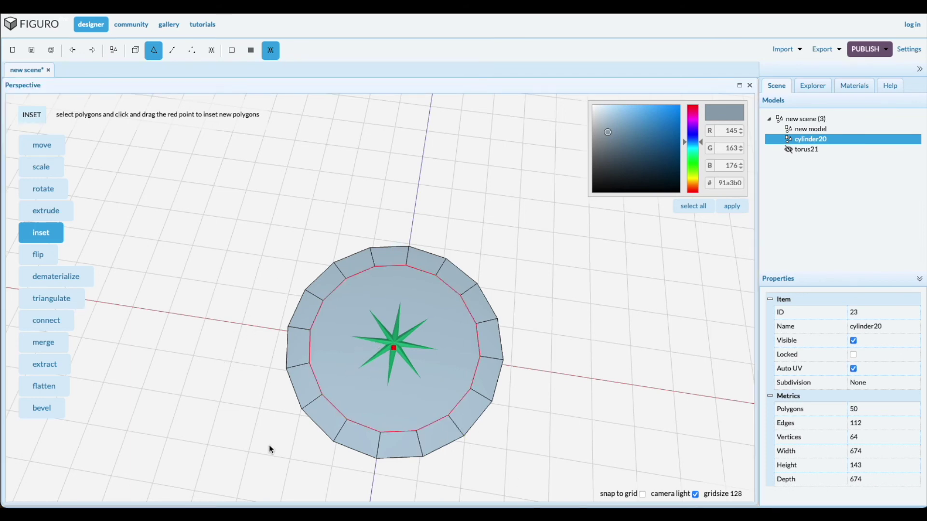
{"action": "middle_click_drag", "start_coordinate": [268, 449], "coordinate": [238, 430]}
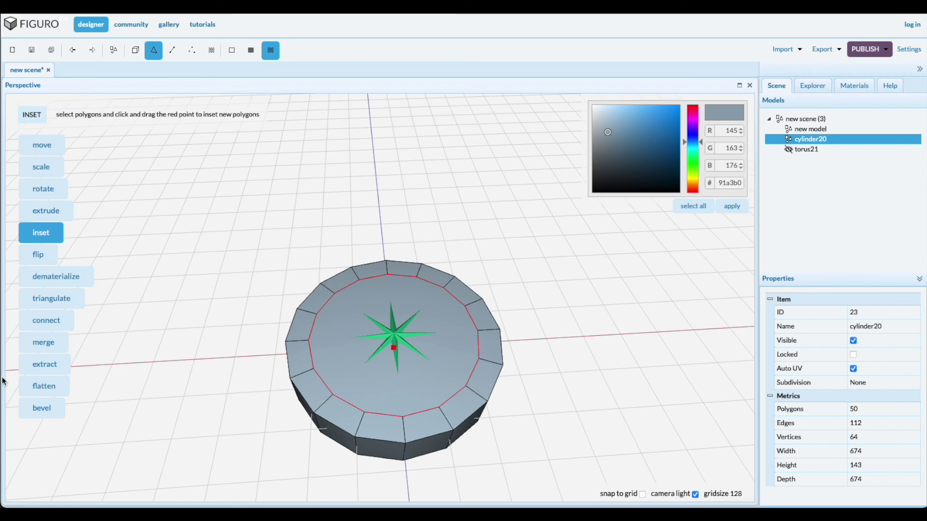
Connect the inset faces so the rim's centre opens into a ring revealing the spokes
{"action": "left_click", "coordinate": [51, 321]}
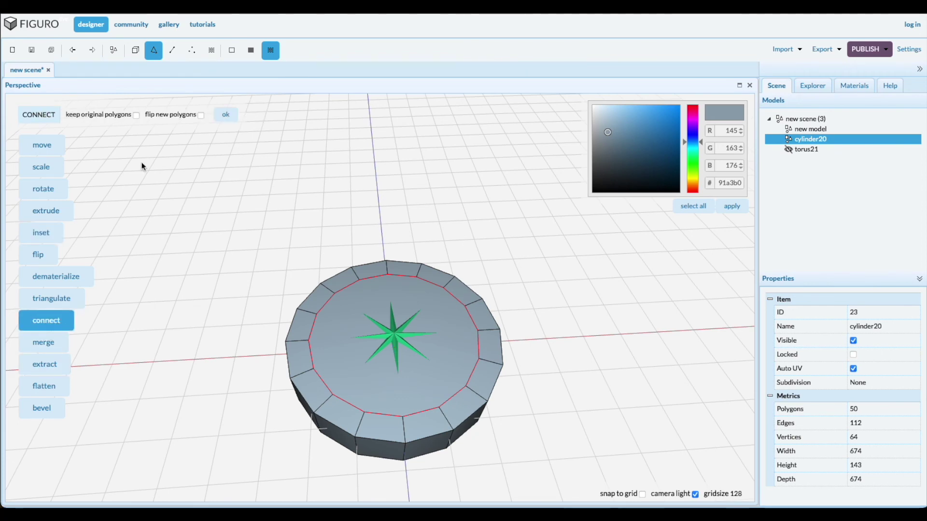
{"action": "left_click", "coordinate": [224, 114]}
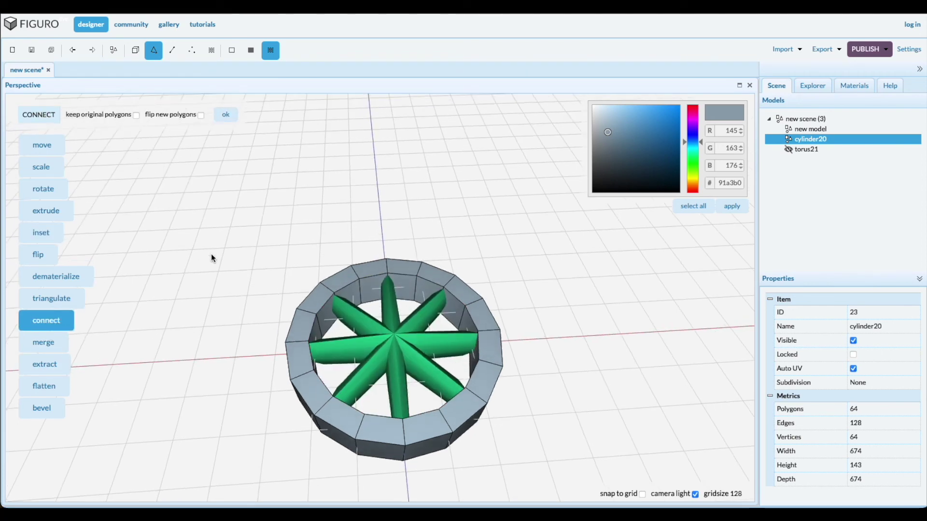
{"action": "middle_click_drag", "start_coordinate": [212, 258], "coordinate": [208, 267]}
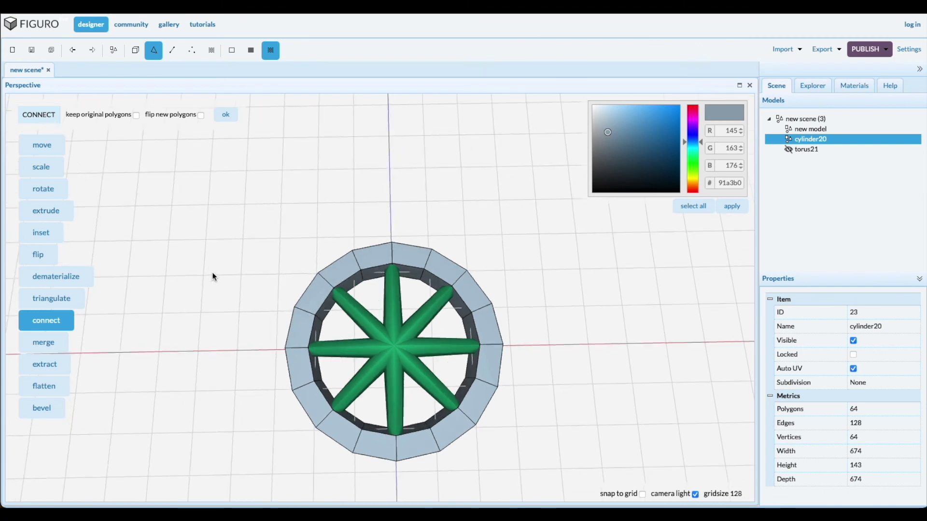
Make torus21 visible again as the tire around the rim
{"action": "left_click", "coordinate": [807, 150]}
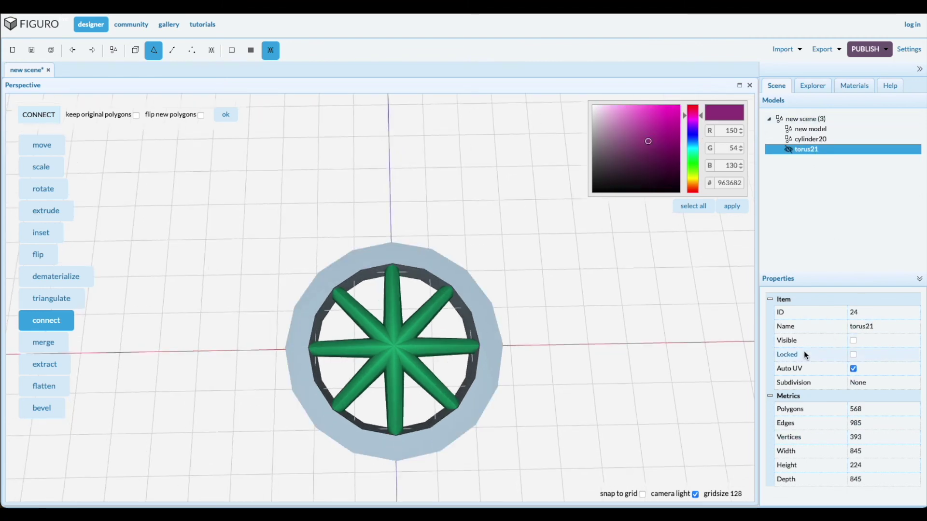
{"action": "left_click", "coordinate": [853, 340]}
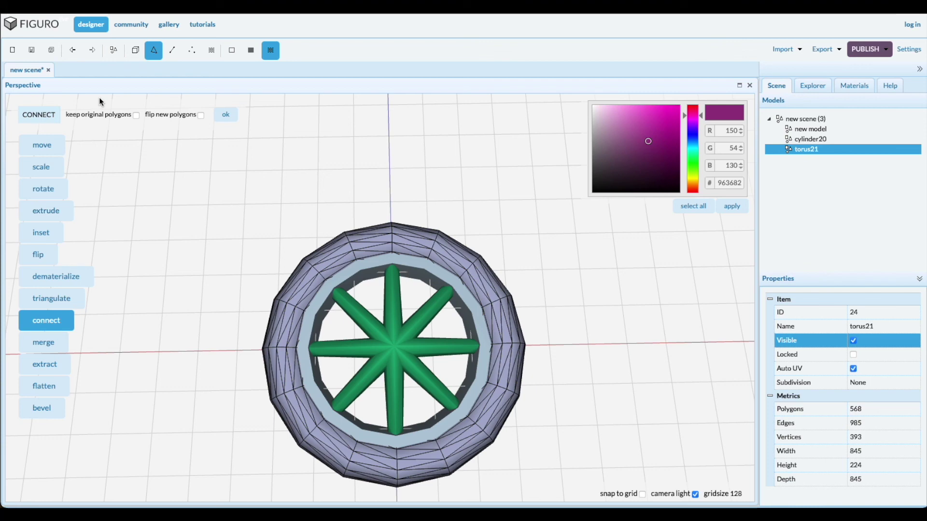
{"action": "left_click", "coordinate": [134, 49]}
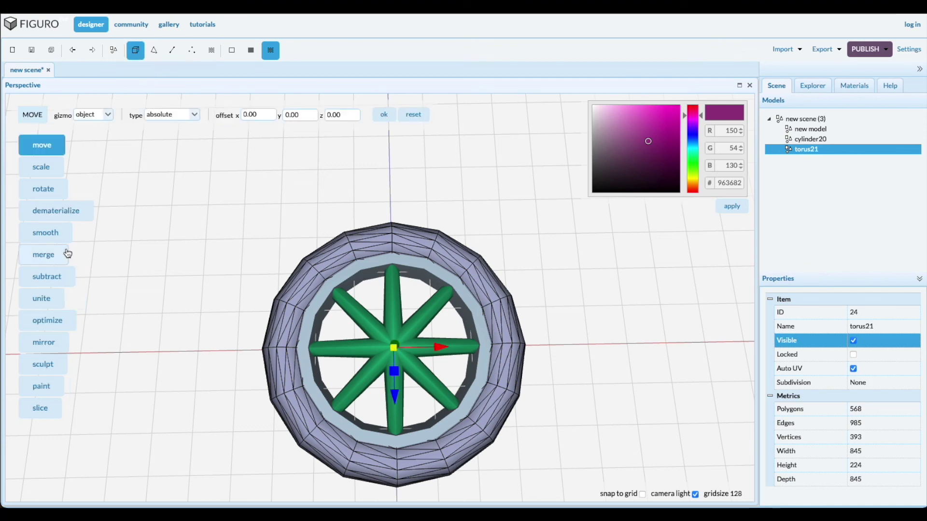
Smooth torus21 so the tire surface becomes rounded and finely faceted
{"action": "left_click", "coordinate": [43, 230]}
{"action": "left_click", "coordinate": [217, 114]}
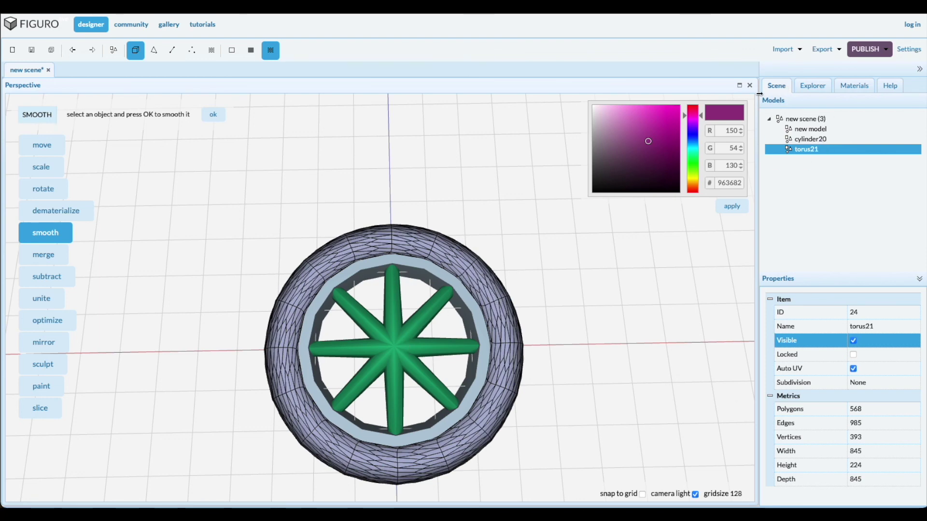
{"action": "left_click", "coordinate": [401, 340]}
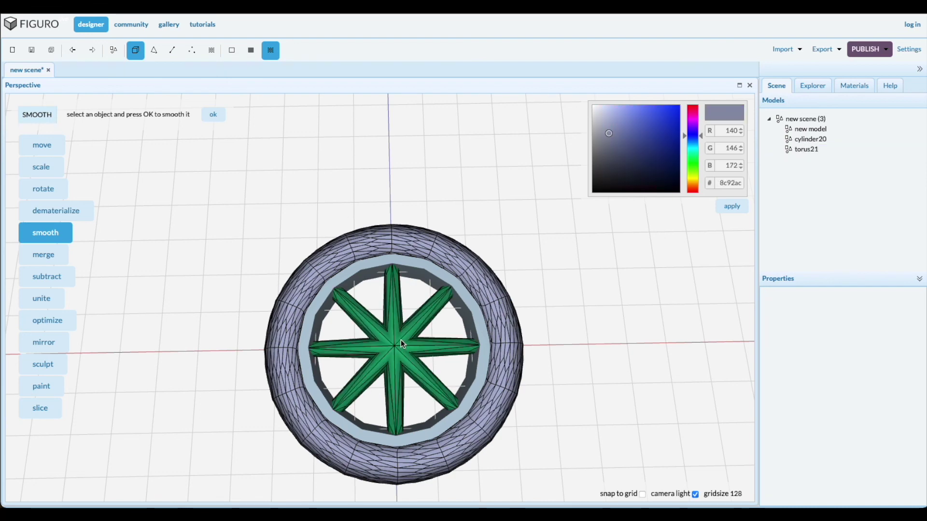
Apply colour #8c92ac to the star spokes to match the tire
{"action": "left_click", "coordinate": [732, 208]}
{"action": "left_click_drag", "start_coordinate": [631, 349], "coordinate": [630, 356]}
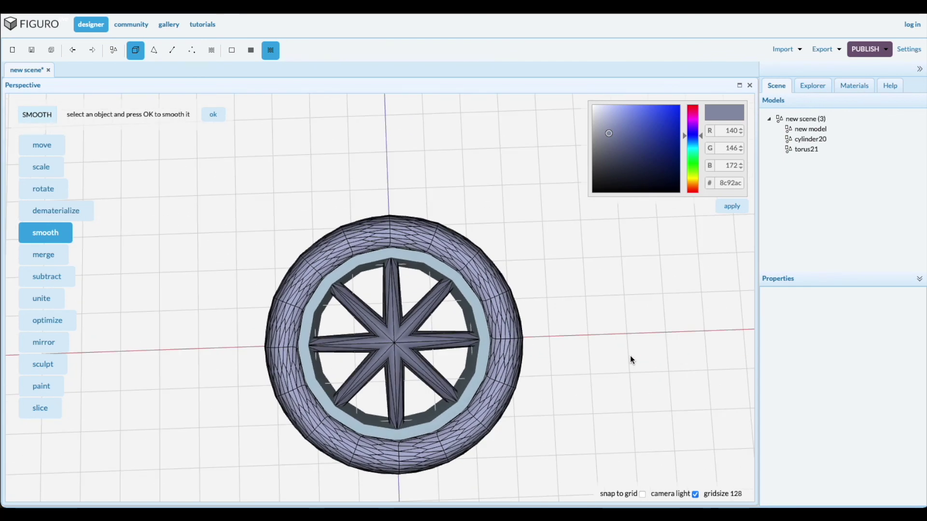